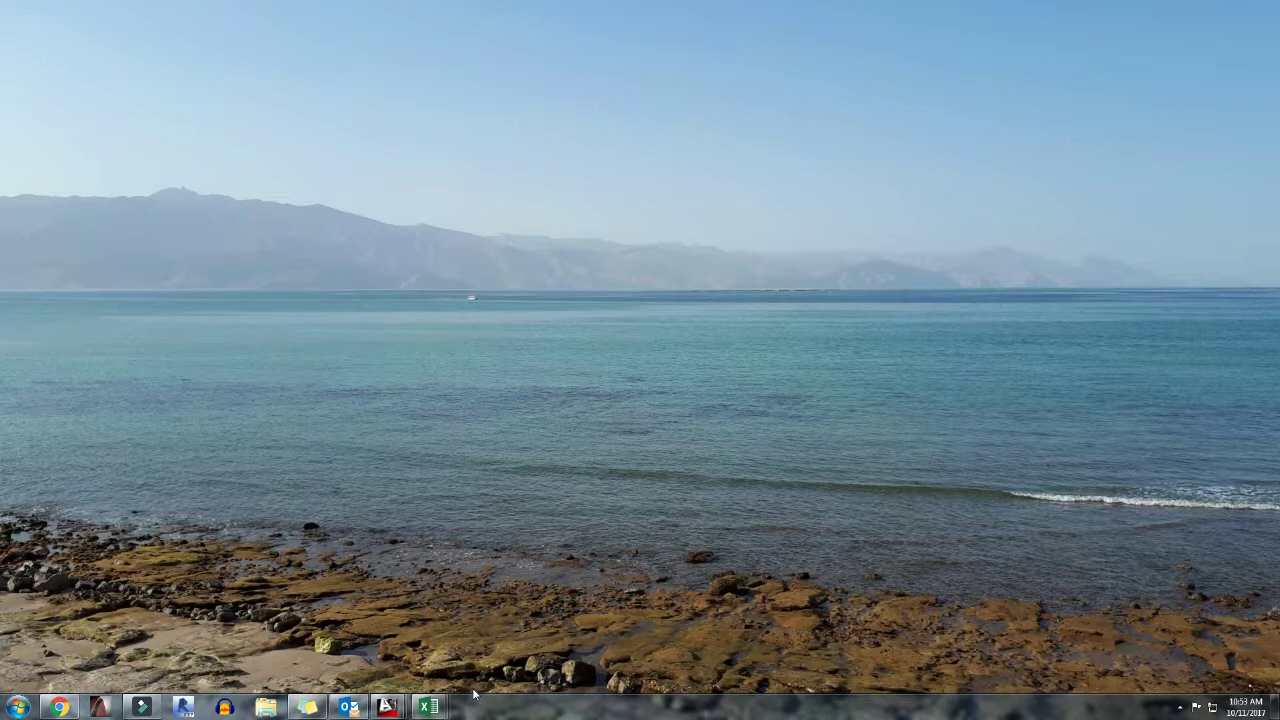
Switch to the TOBANCMW.CSV workbook in Excel and select the first data cell, A1.
mouse_move(427, 707)
click(554, 645)
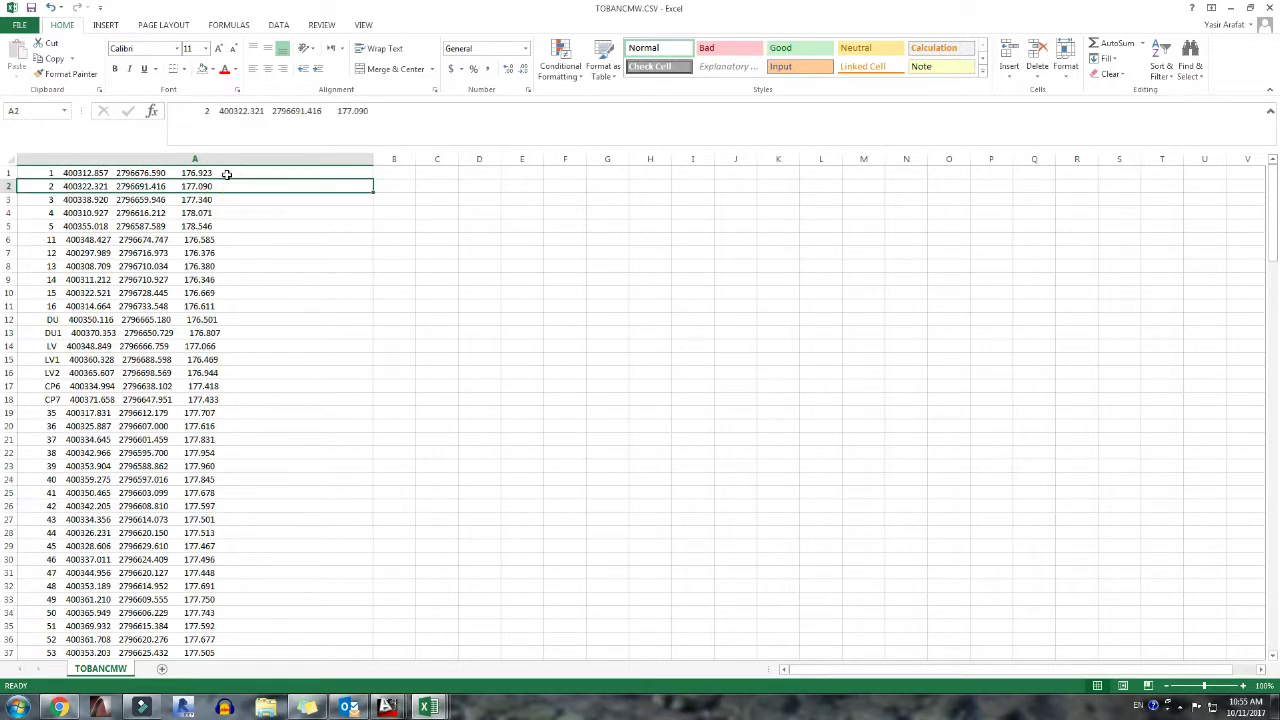
click(220, 174)
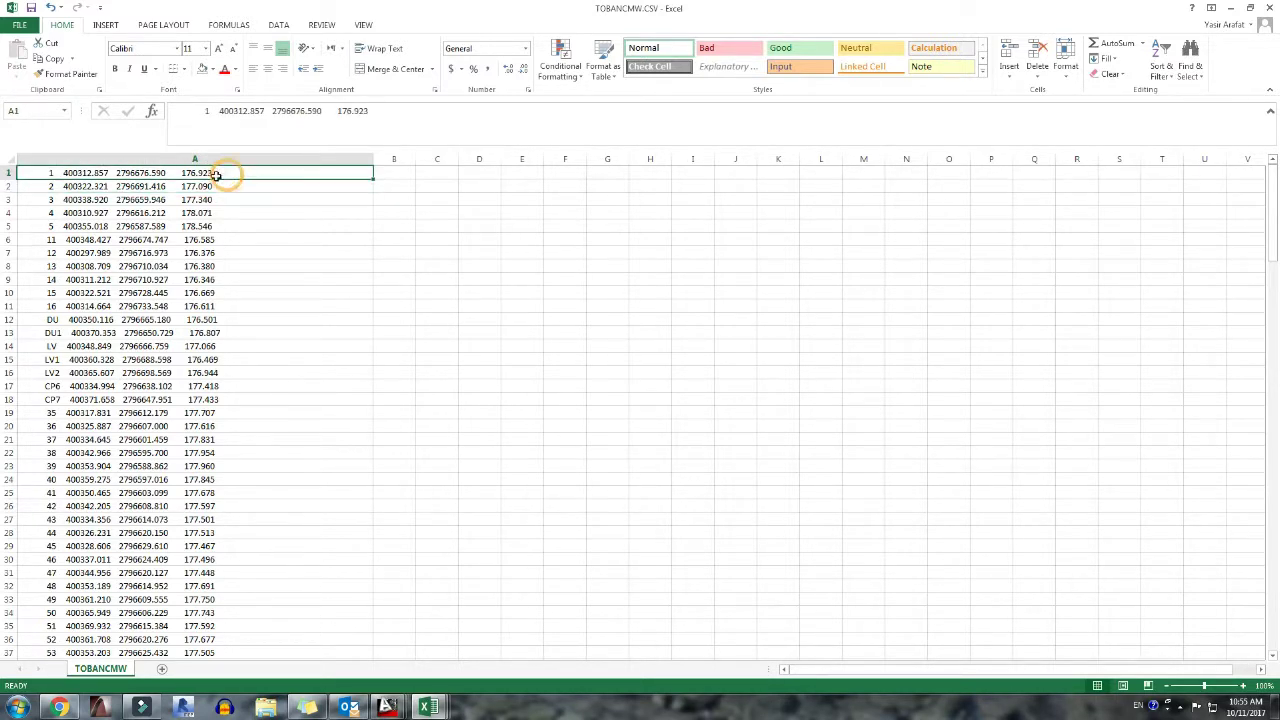
Examine how the point number, coordinates and elevation of each survey point are stored together in column A.
click(8, 173)
click(130, 174)
click(268, 111)
drag(268, 111, 214, 173)
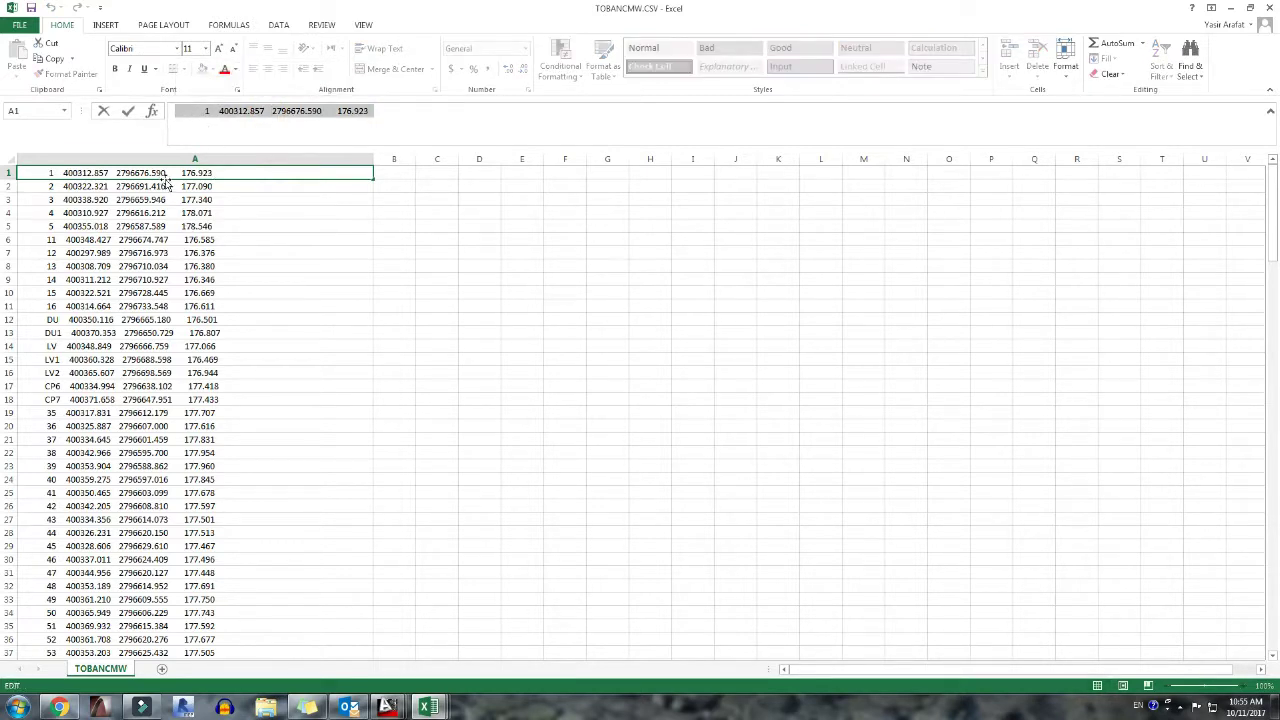
key(Escape)
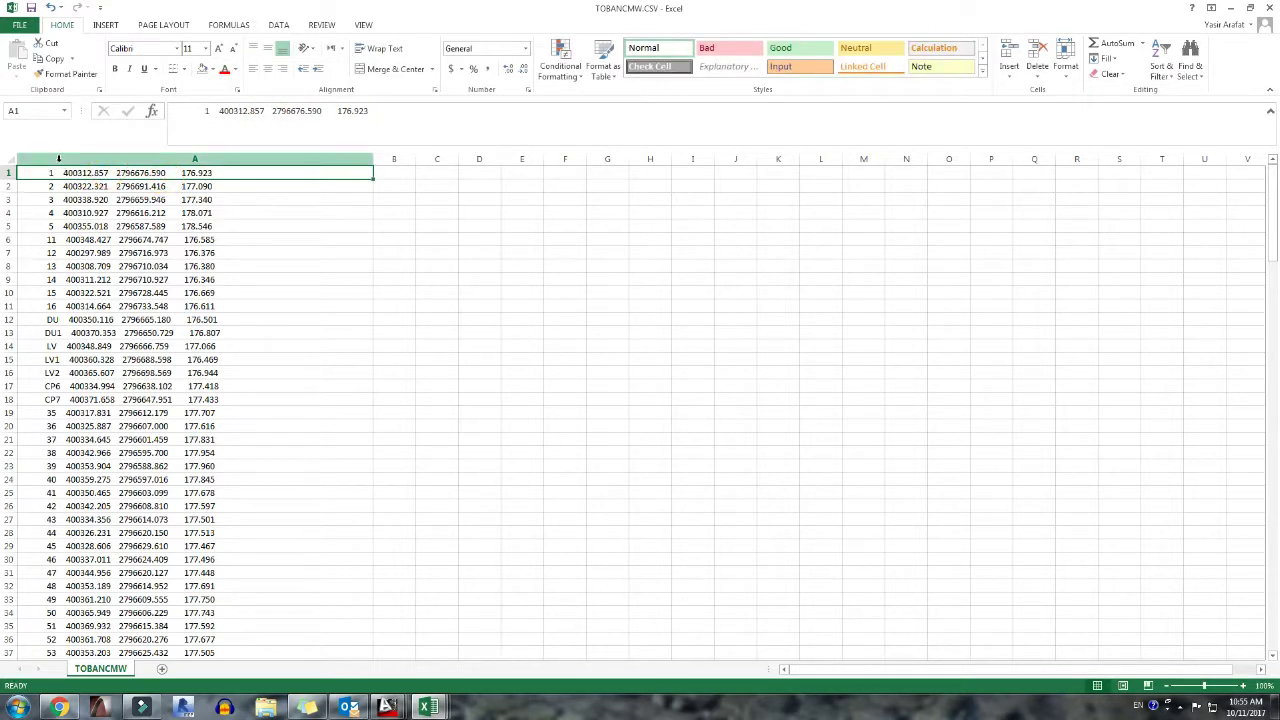
key(ctrl+shift+Down)
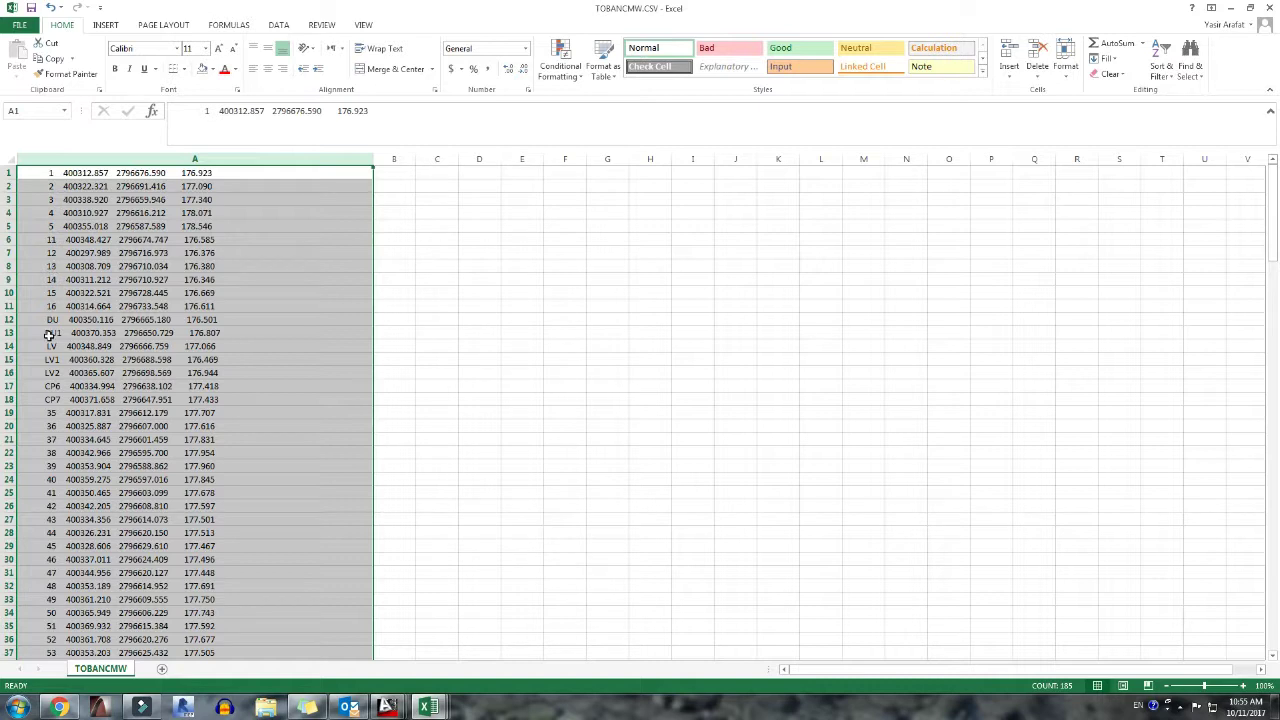
click(83, 172)
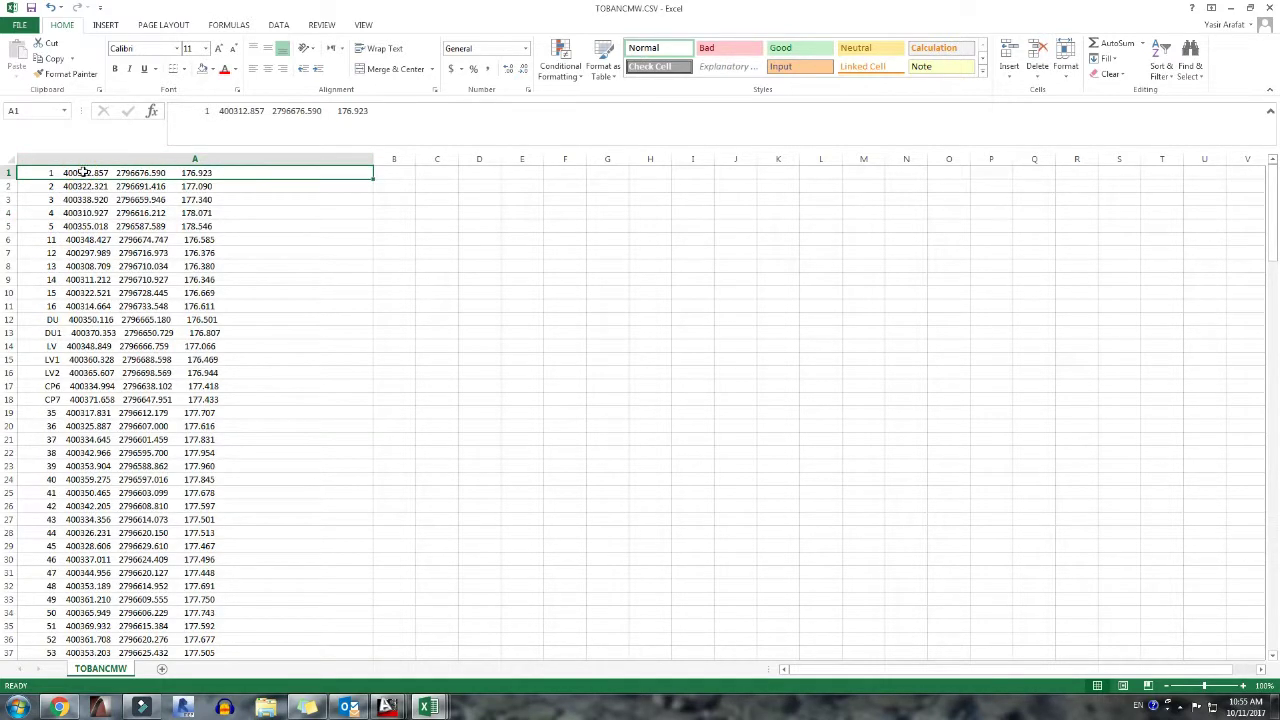
click(142, 173)
Start Text to Columns on the whole of column A, treating the data as fixed width.
click(145, 159)
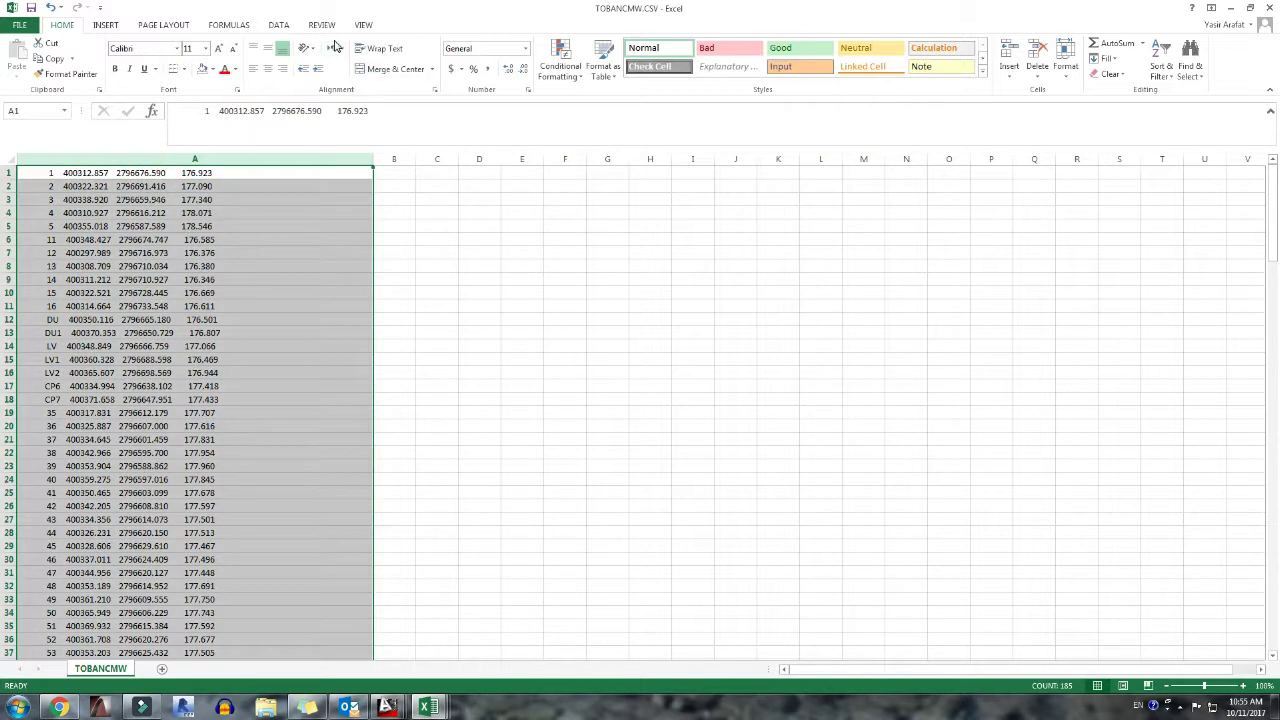
click(286, 28)
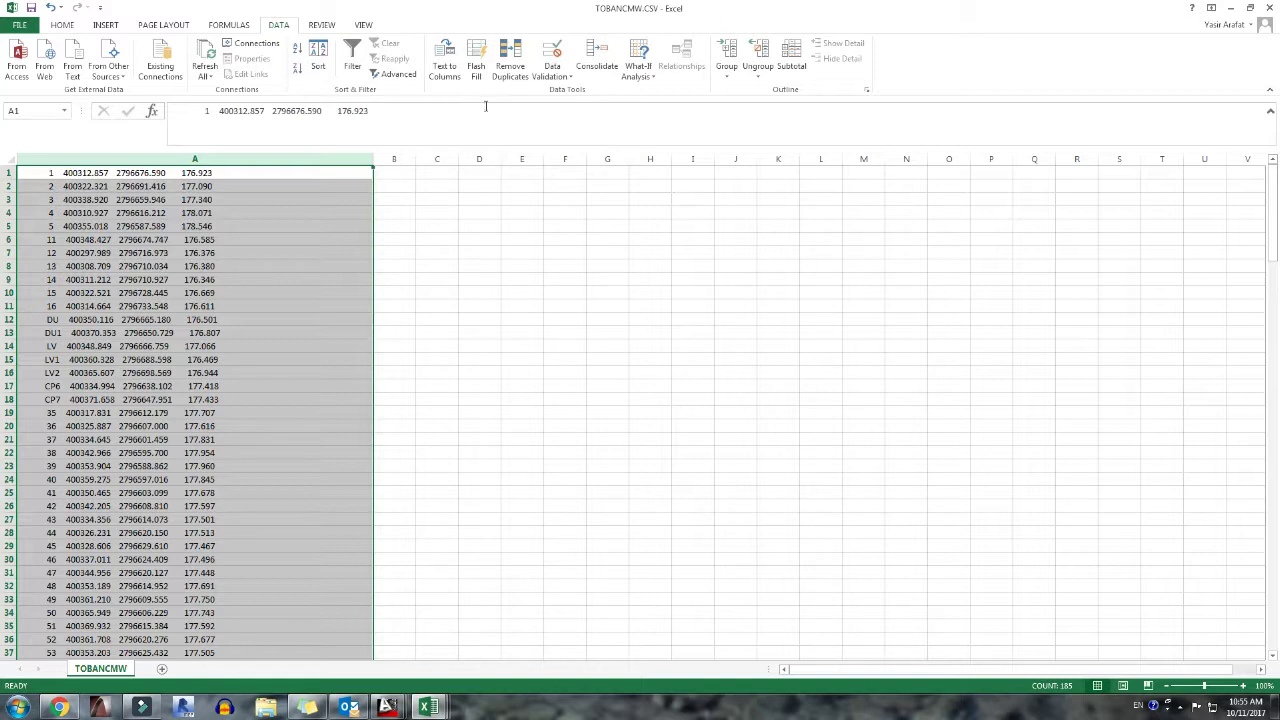
click(445, 70)
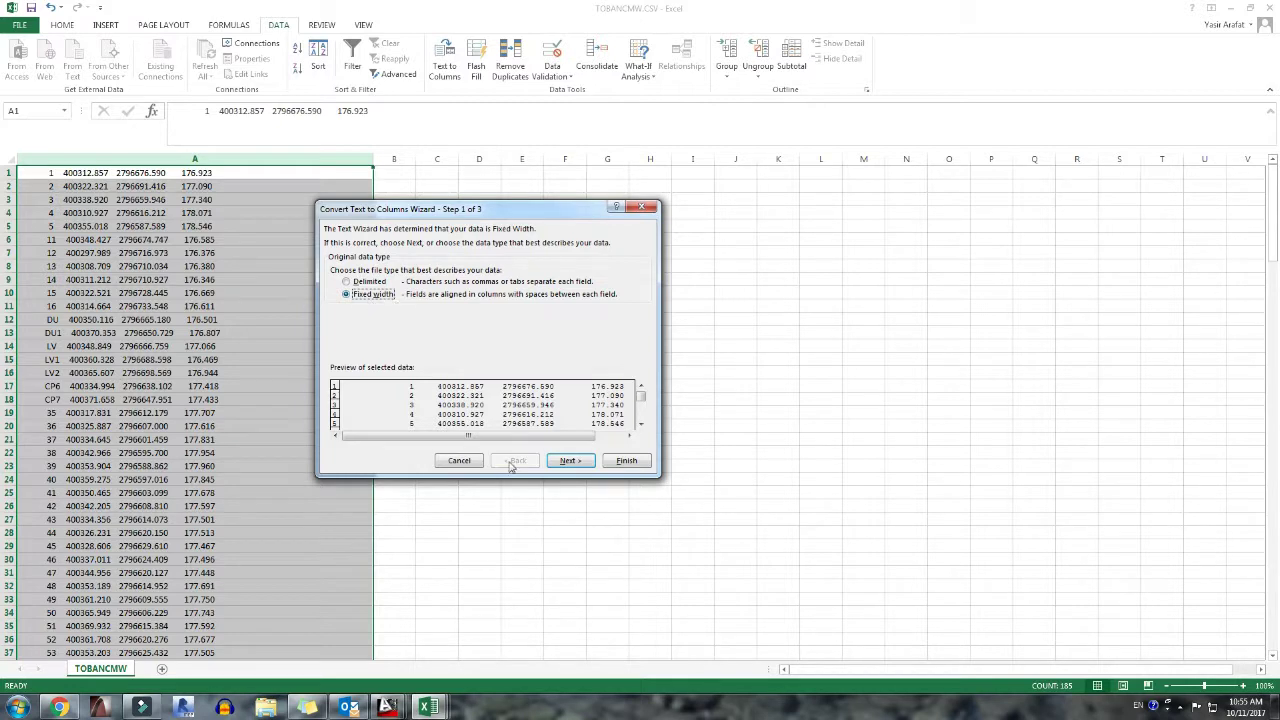
click(569, 460)
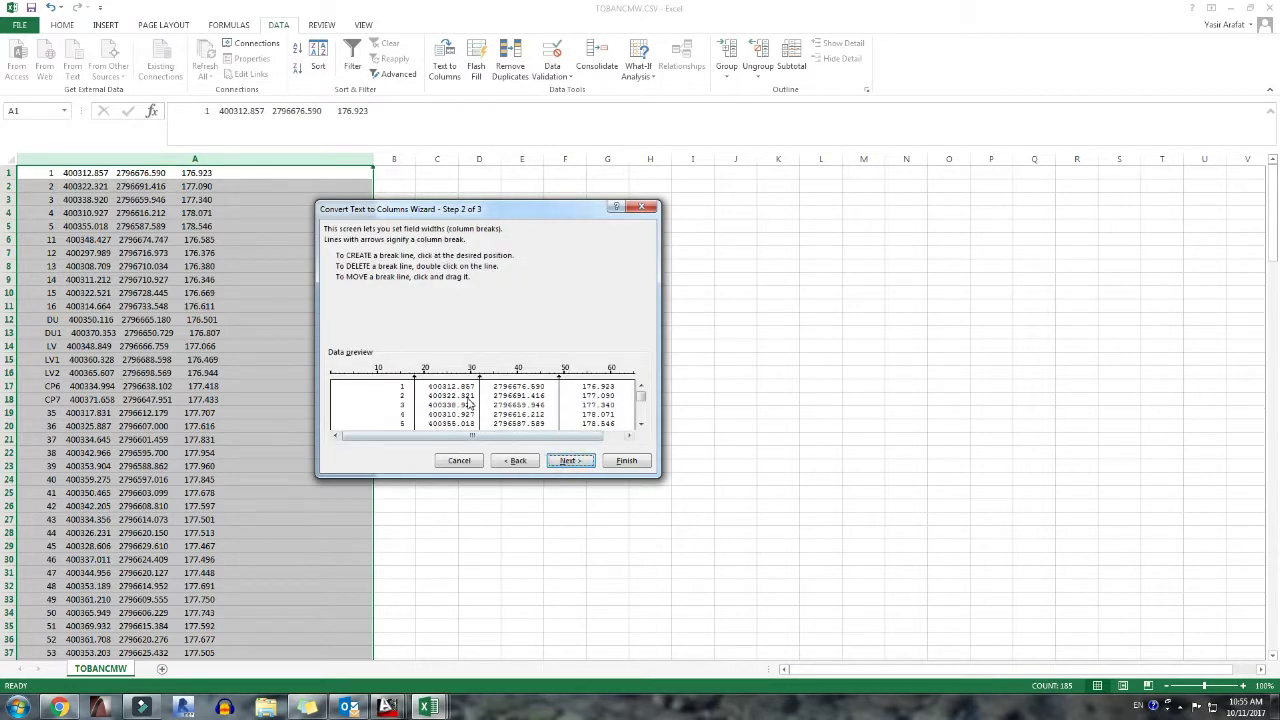
Check the break lines between point number, the two coordinates and elevation in the preview, and accept them.
click(421, 388)
click(423, 368)
double_click(421, 368)
click(485, 393)
double_click(485, 392)
mouse_move(643, 402)
mouse_down()
mouse_move(643, 420)
mouse_move(642, 392)
mouse_up()
click(572, 461)
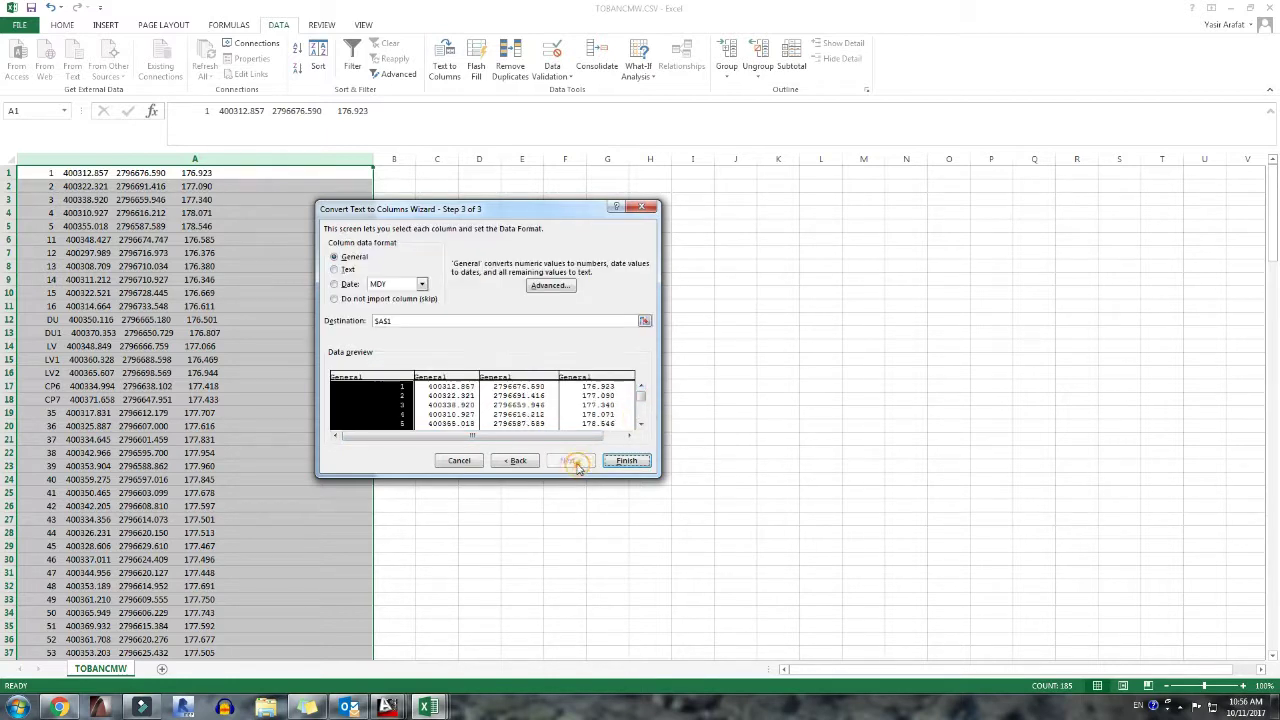
Keep the General format for all four columns and finish the conversion with destination $A$1.
click(450, 405)
click(518, 405)
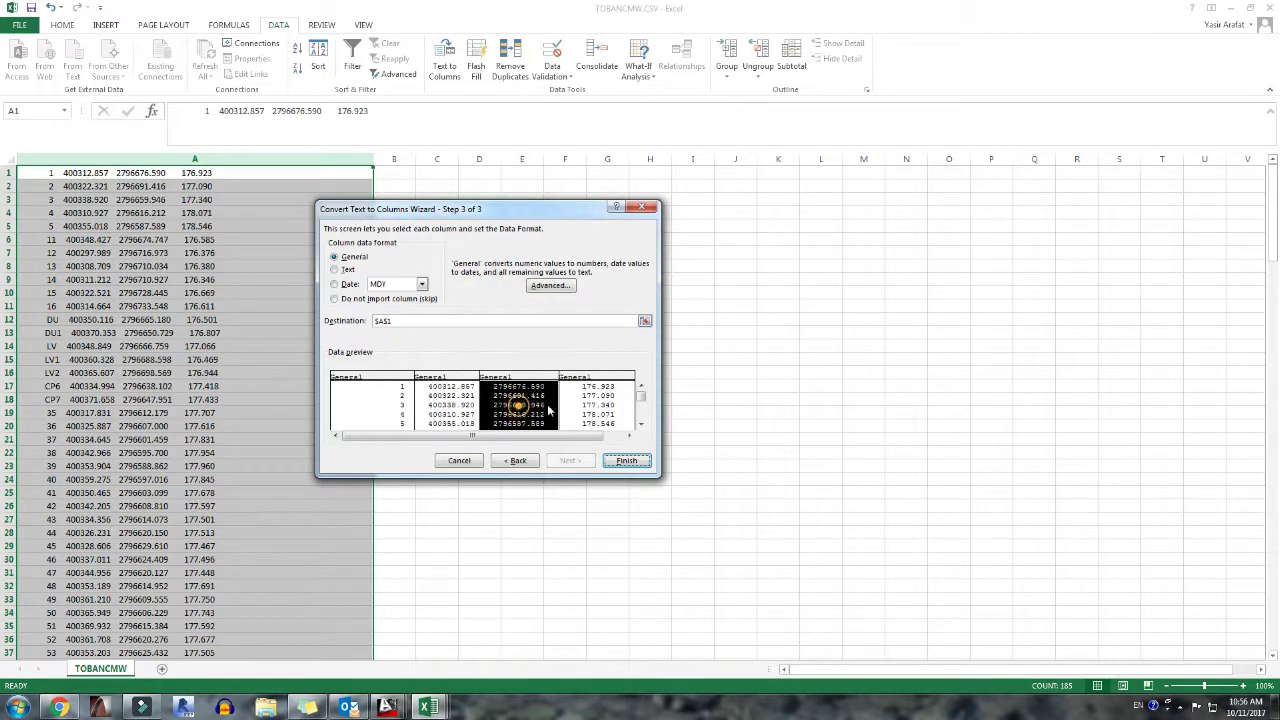
click(580, 405)
click(625, 460)
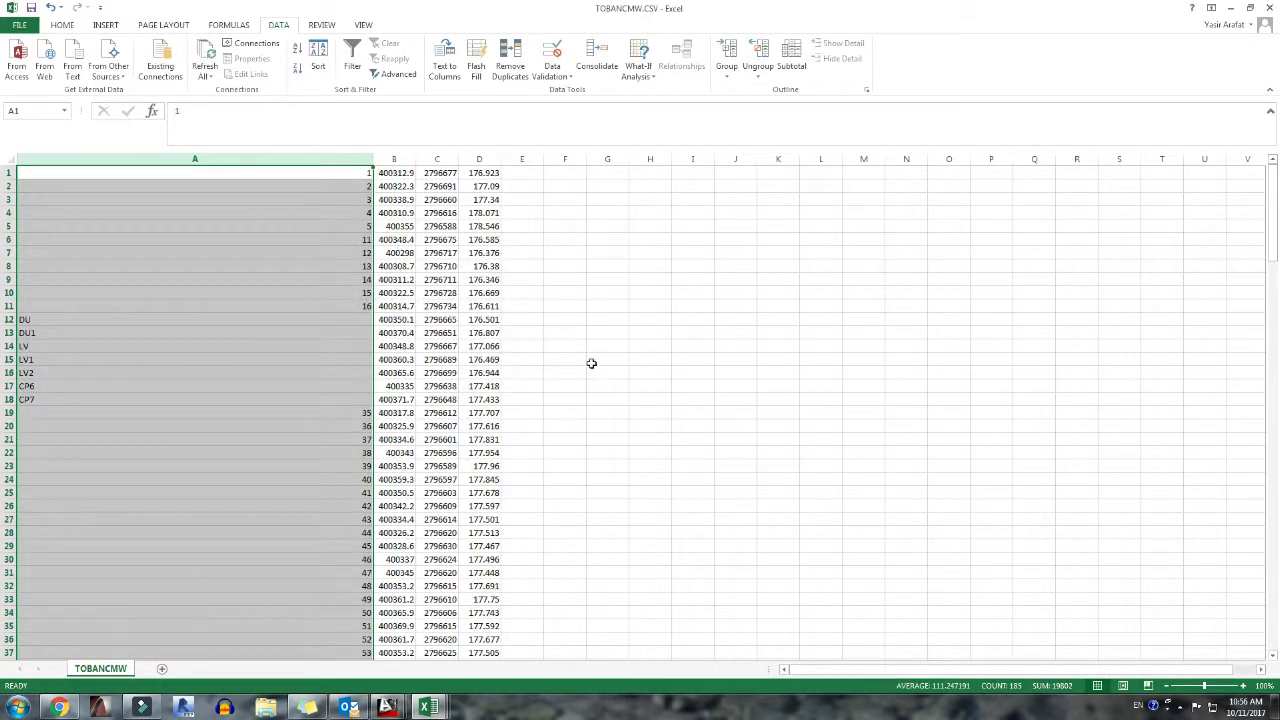
click(612, 335)
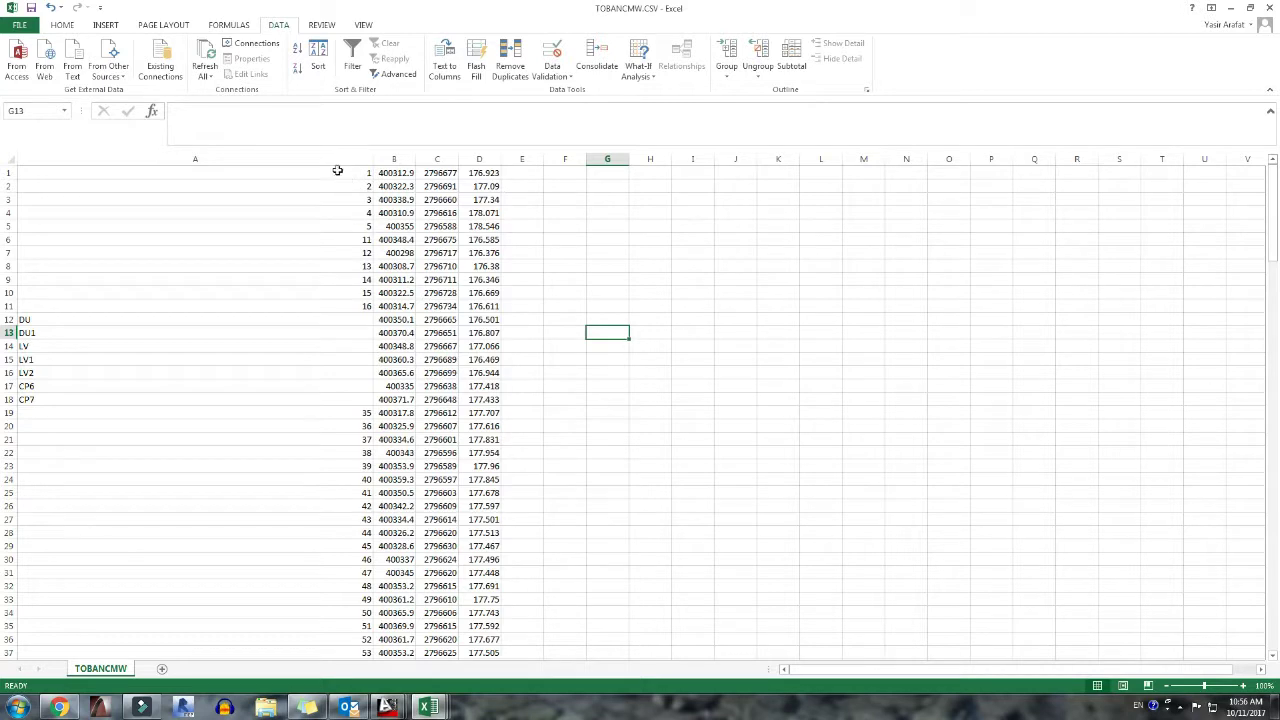
Centre the contents of columns A to D and narrow column A to suit its short point numbers.
drag(337, 159, 479, 159)
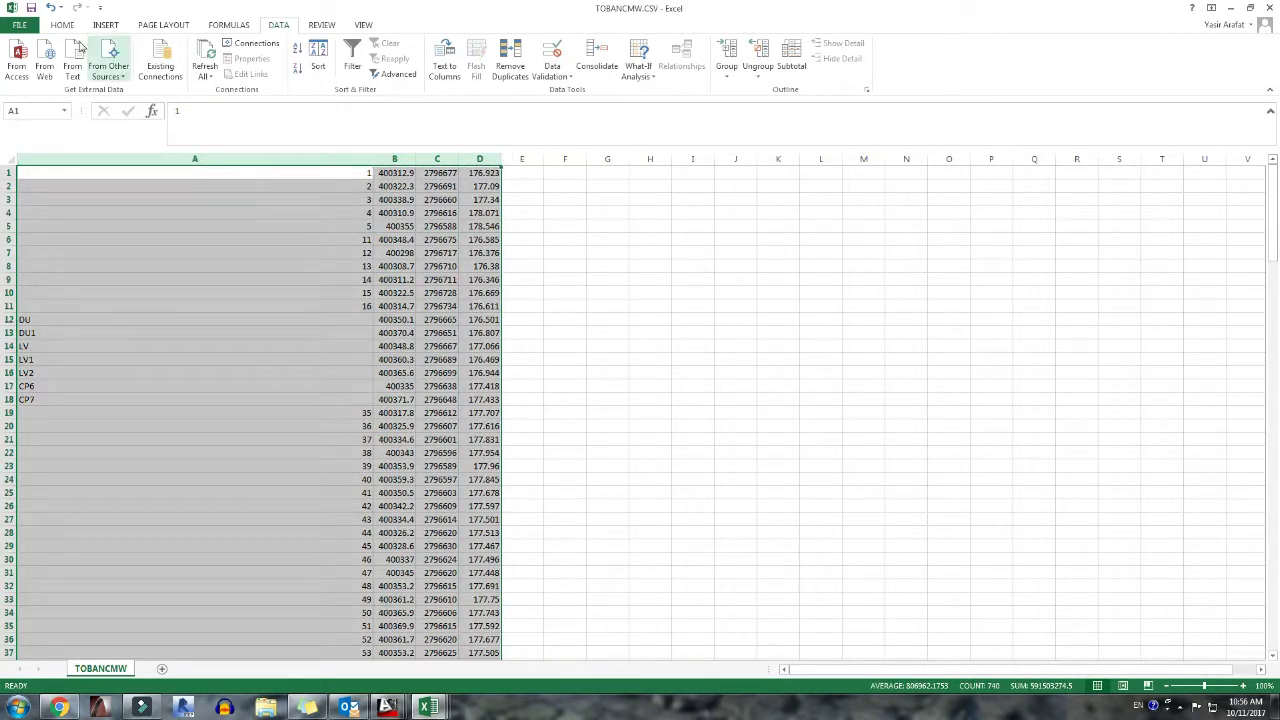
click(62, 24)
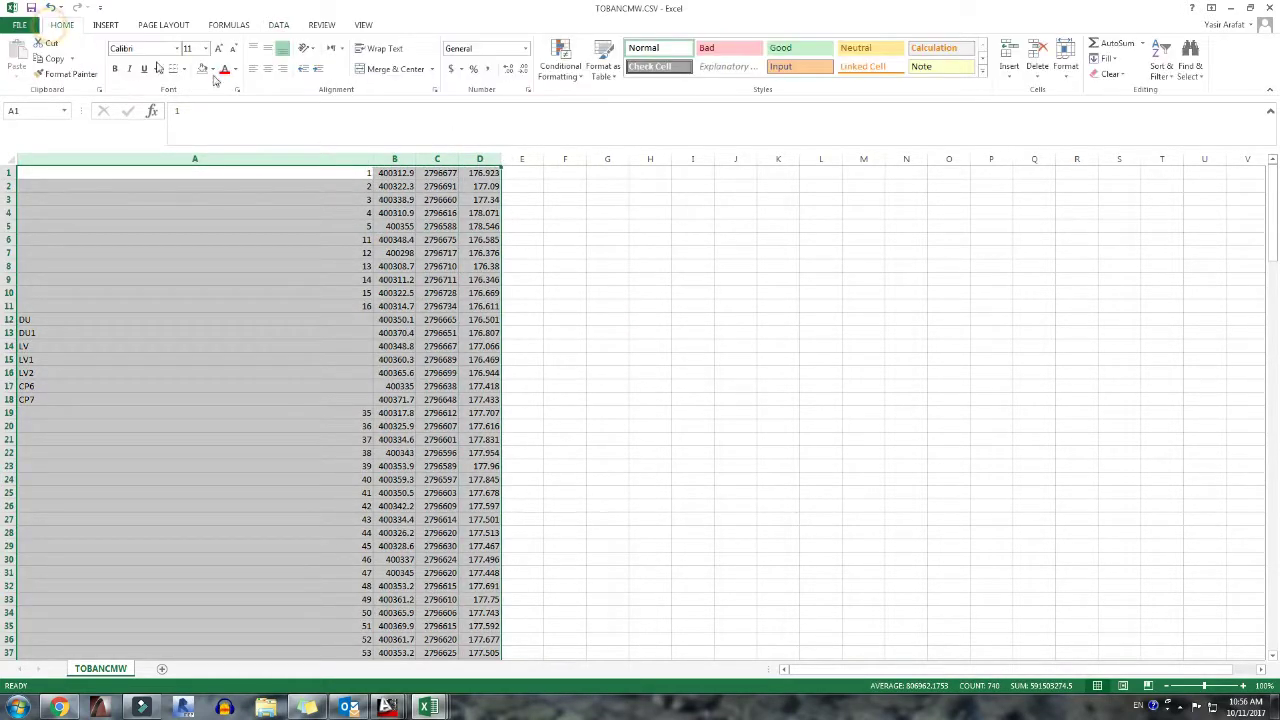
click(268, 70)
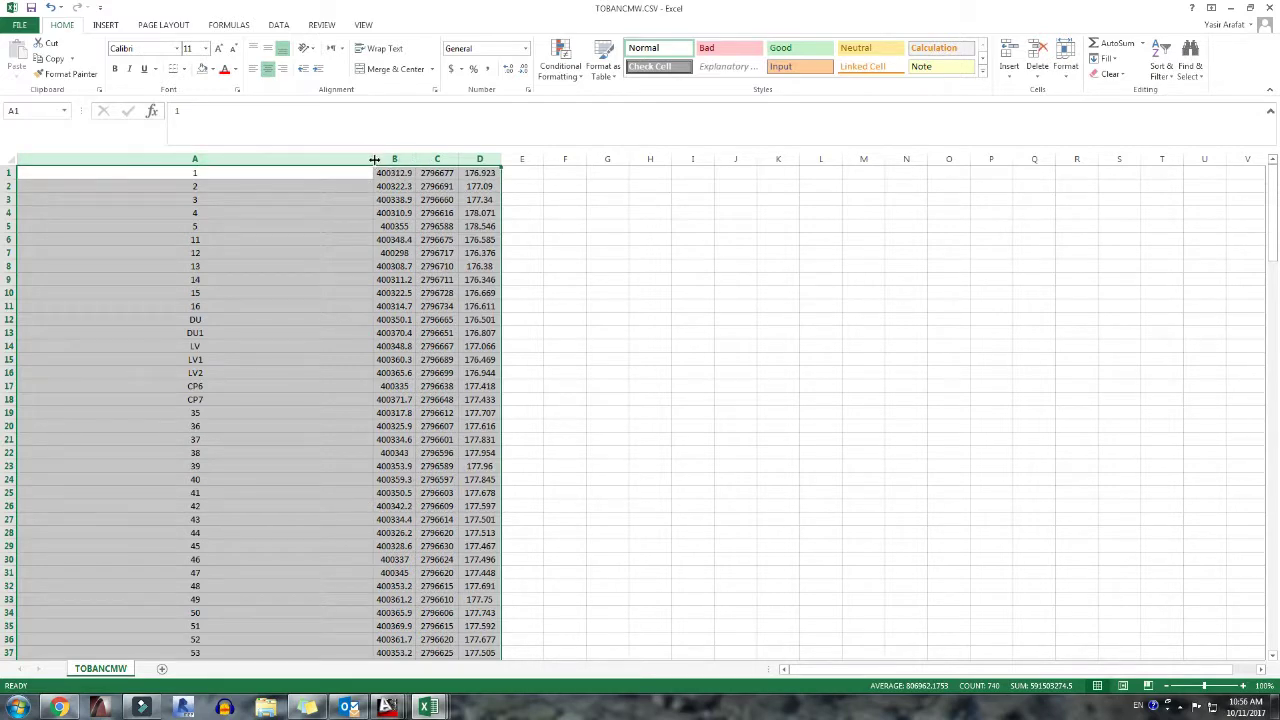
drag(374, 160, 332, 163)
click(625, 265)
click(248, 259)
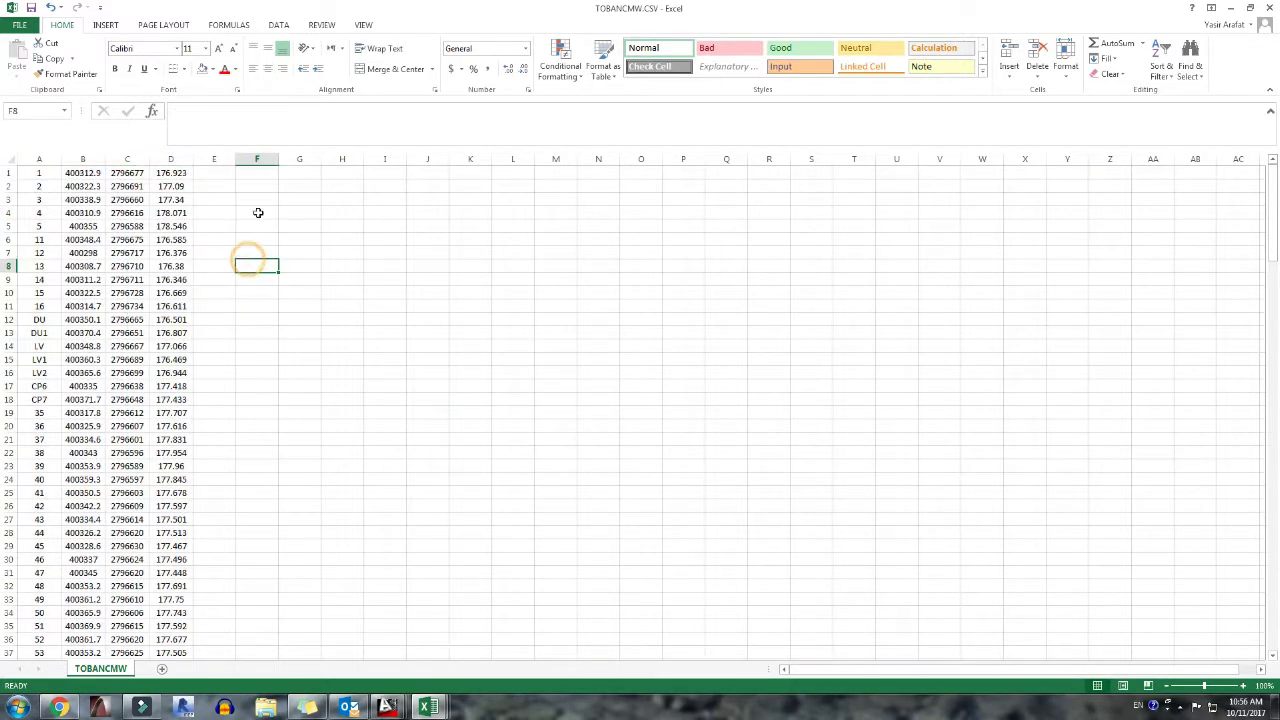
Inspect the separated values in the first row of columns A to D and narrow column A slightly further.
click(83, 159)
drag(86, 199, 86, 212)
click(92, 172)
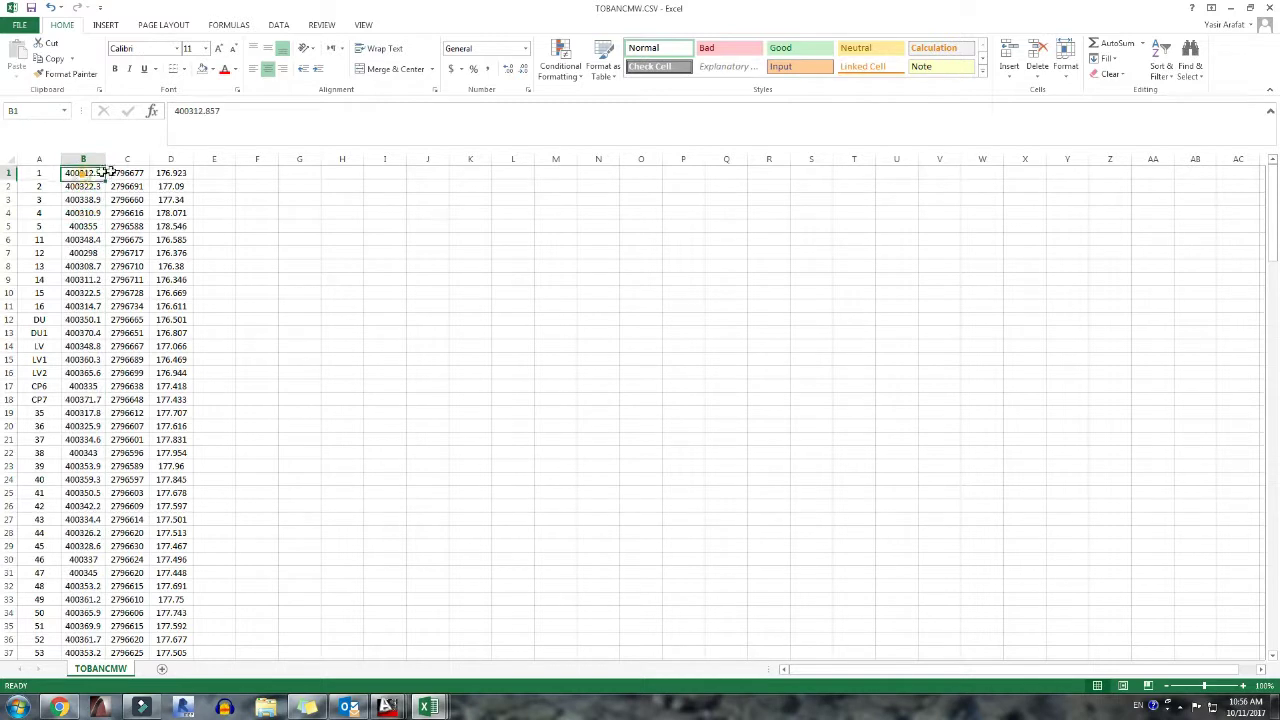
click(129, 172)
click(175, 172)
click(43, 172)
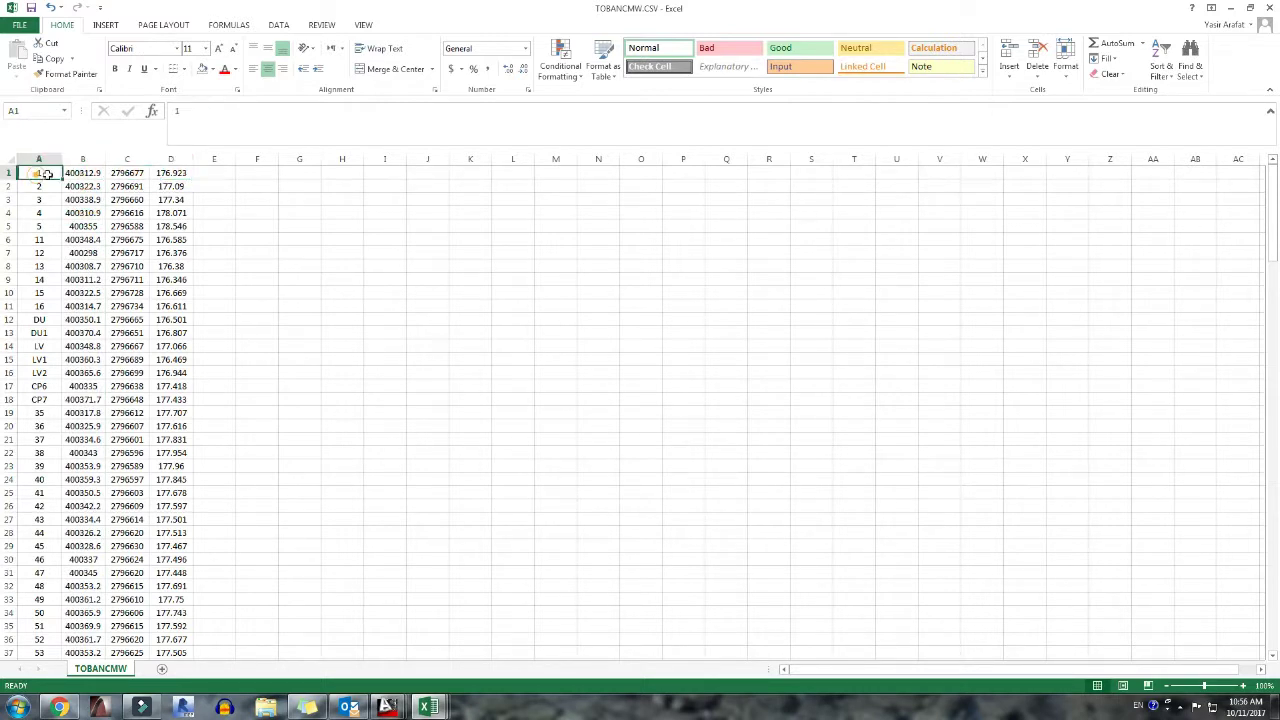
click(86, 172)
drag(58, 159, 48, 159)
Enter the formula +concatenate(B1,",",C1,",",D1) in cell E1 to join both coordinates and the elevation with commas.
click(192, 174)
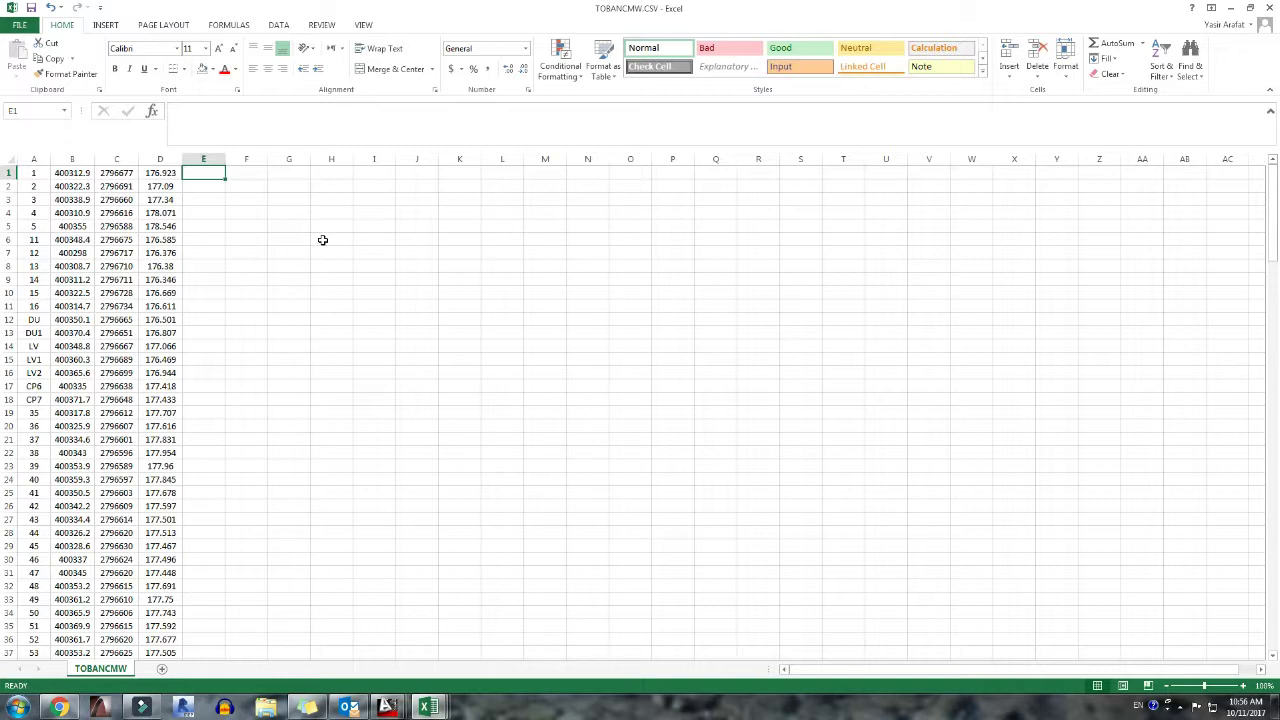
text(+)
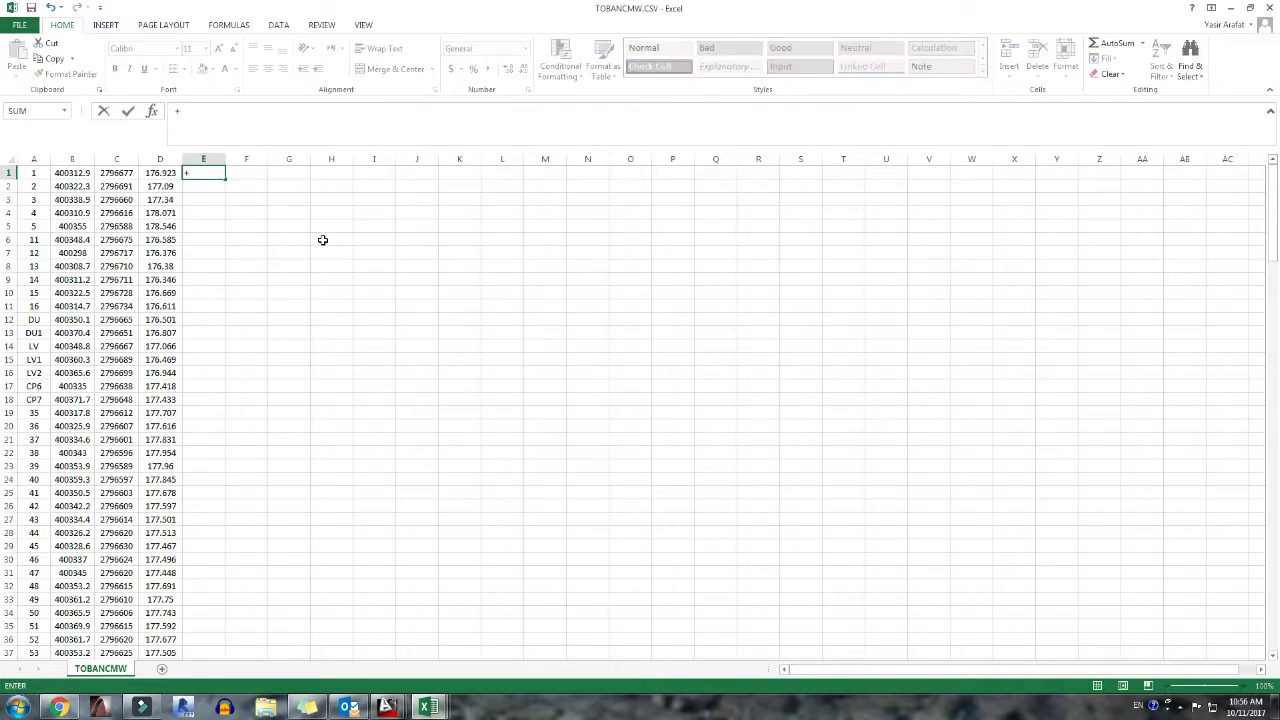
text(con)
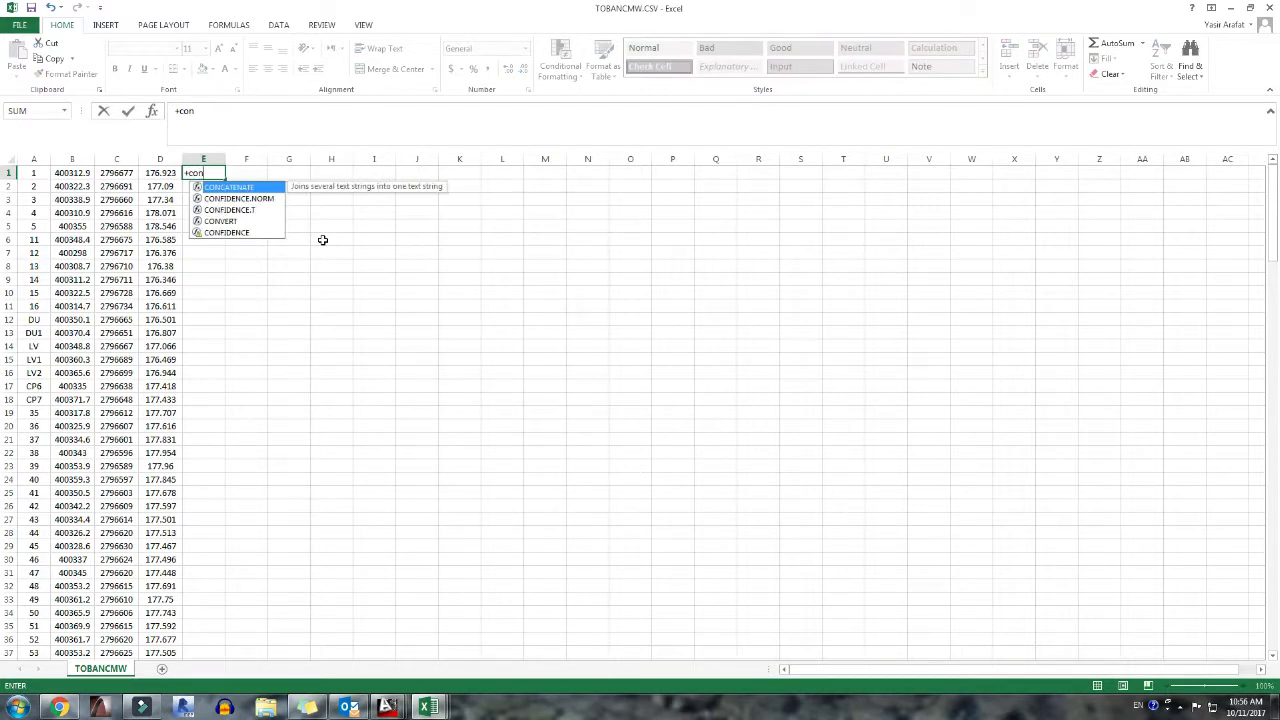
text(catenat)
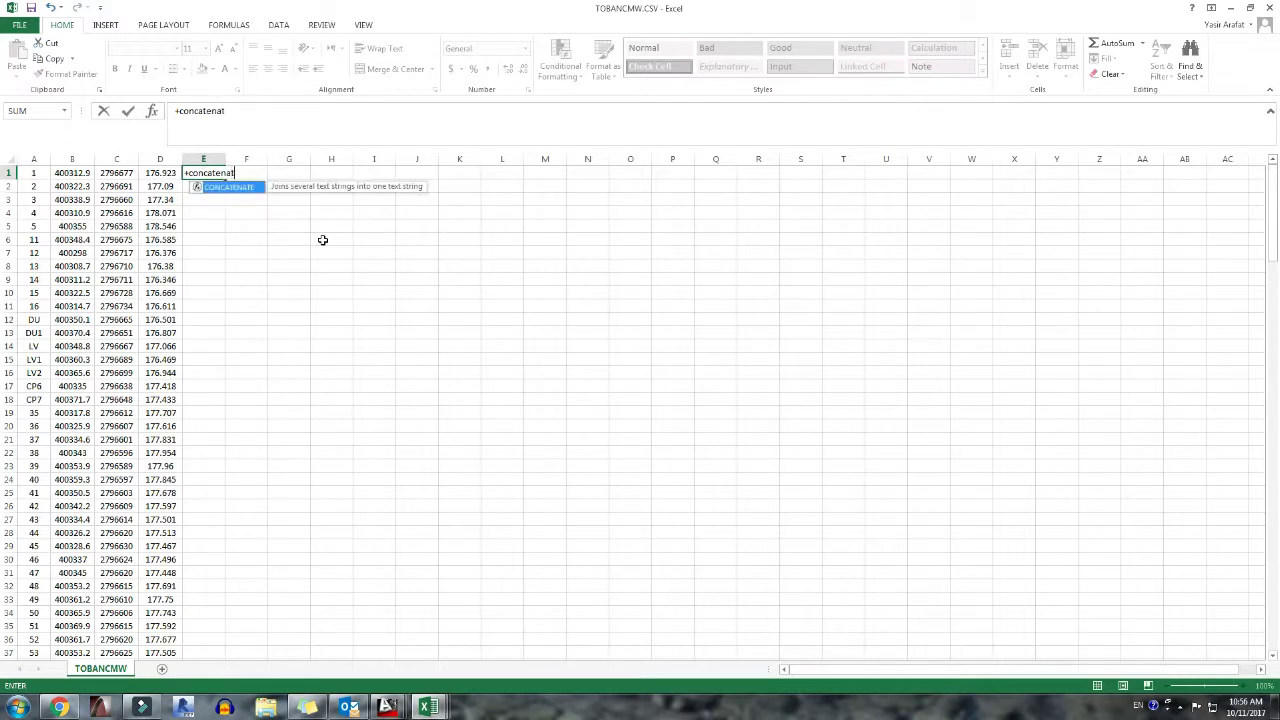
text(e()
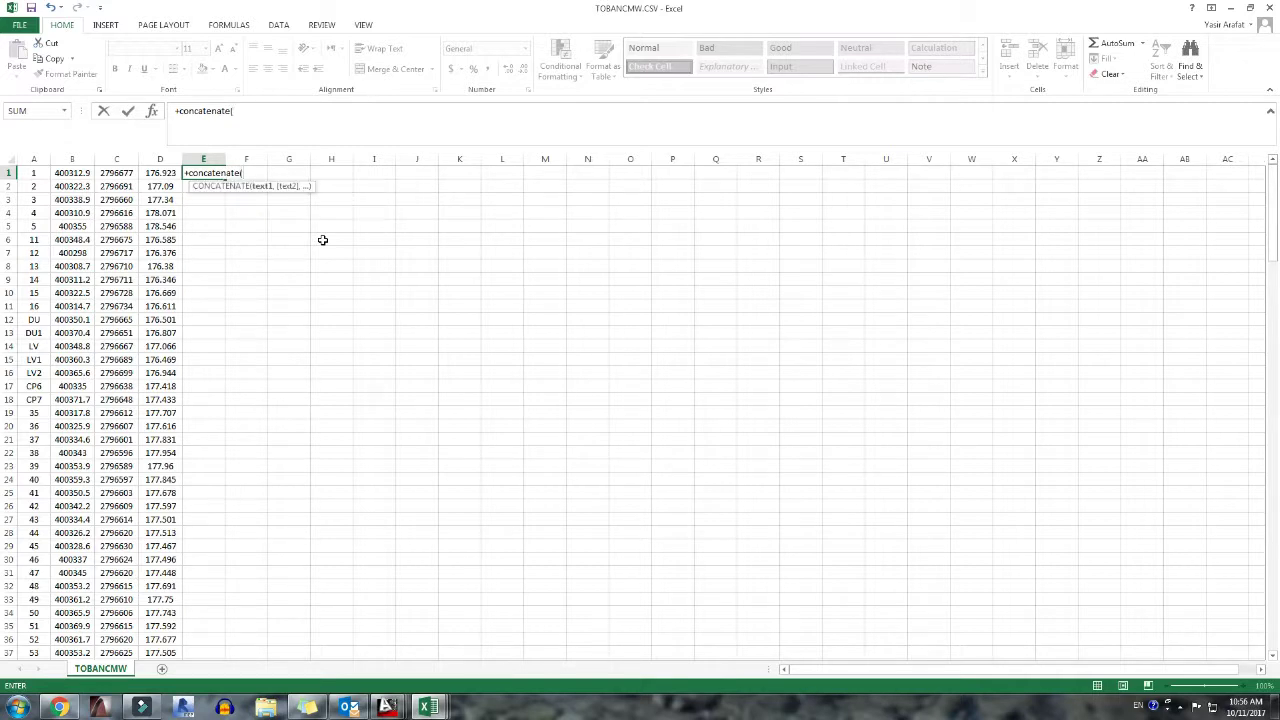
click(80, 175)
text(,",)
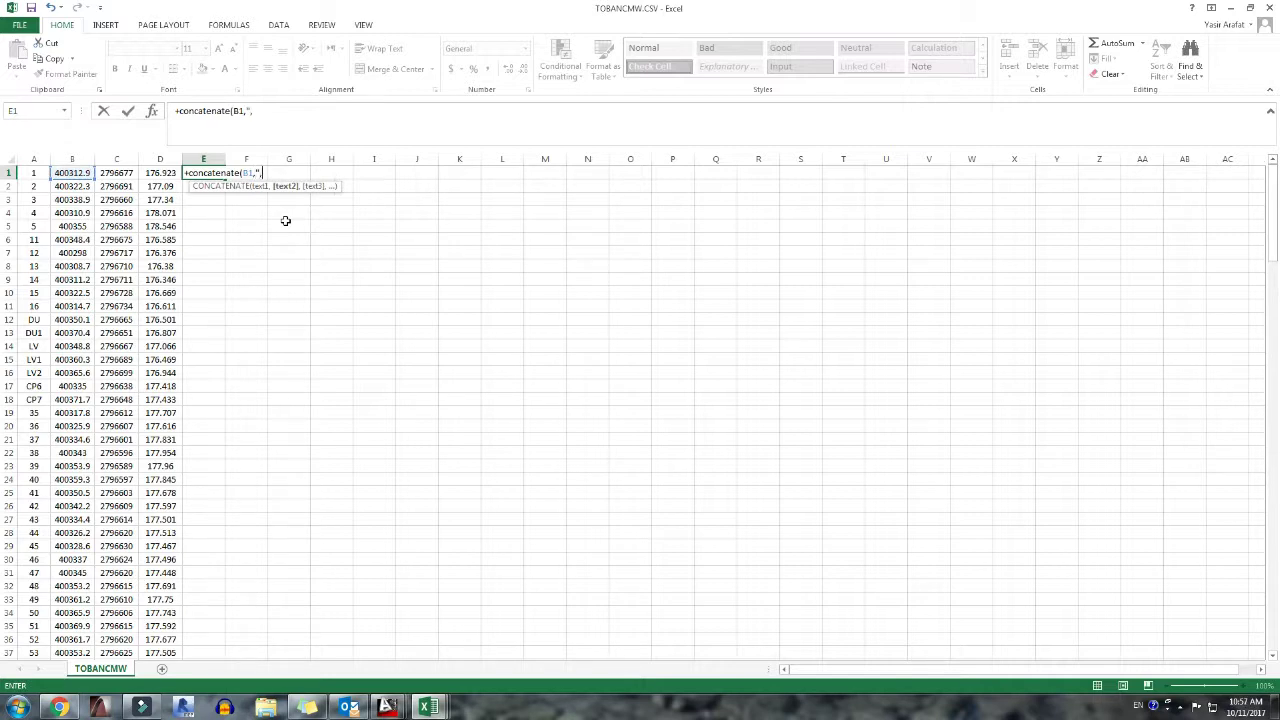
text(",)
click(117, 173)
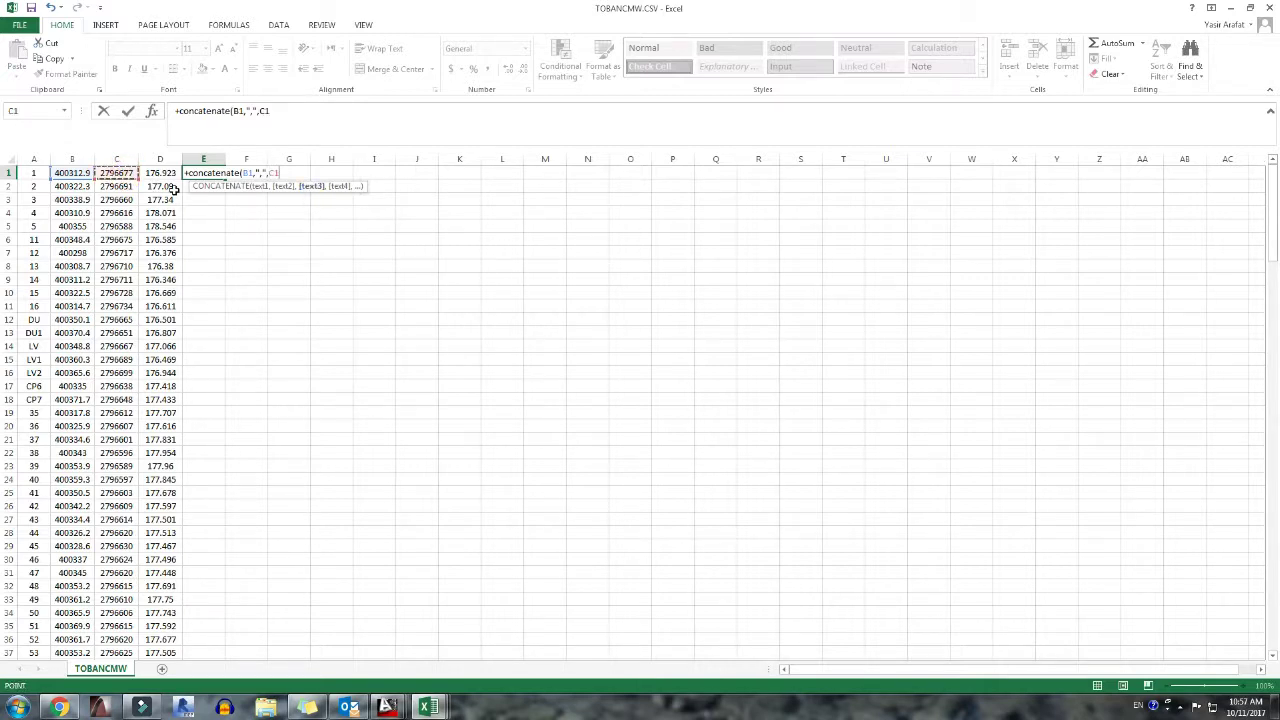
text(,",)
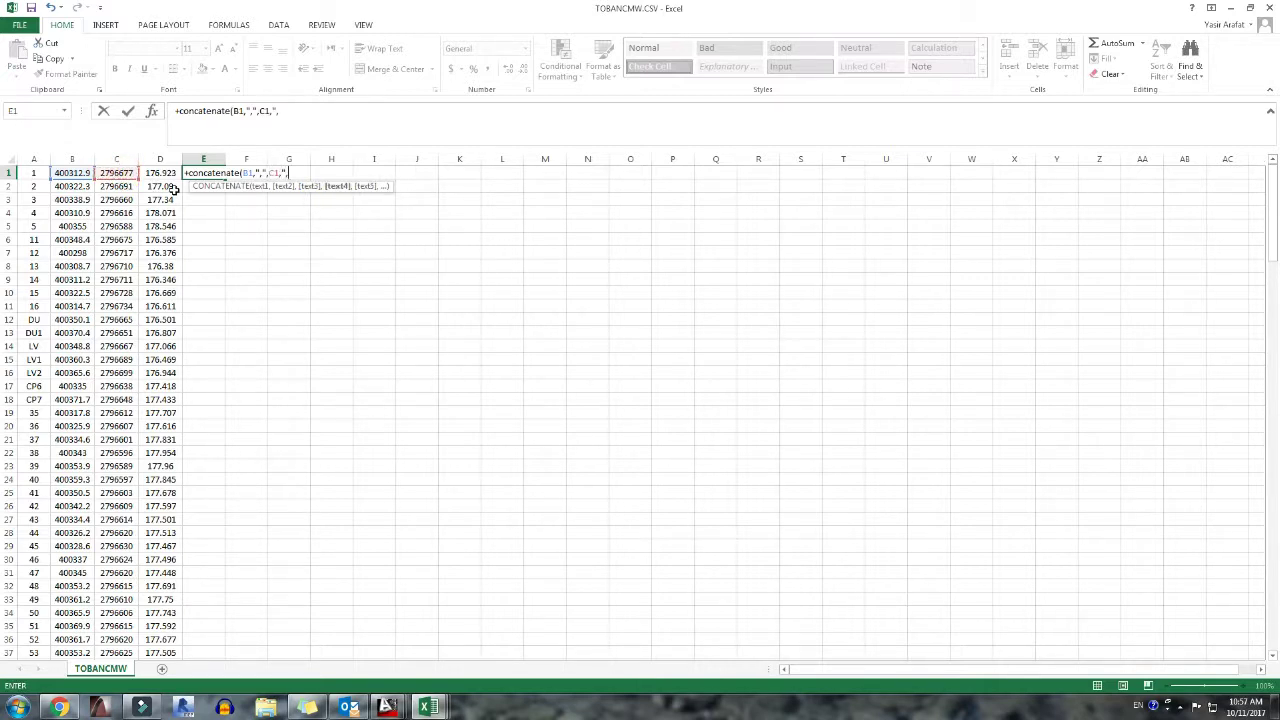
text(",)
click(160, 173)
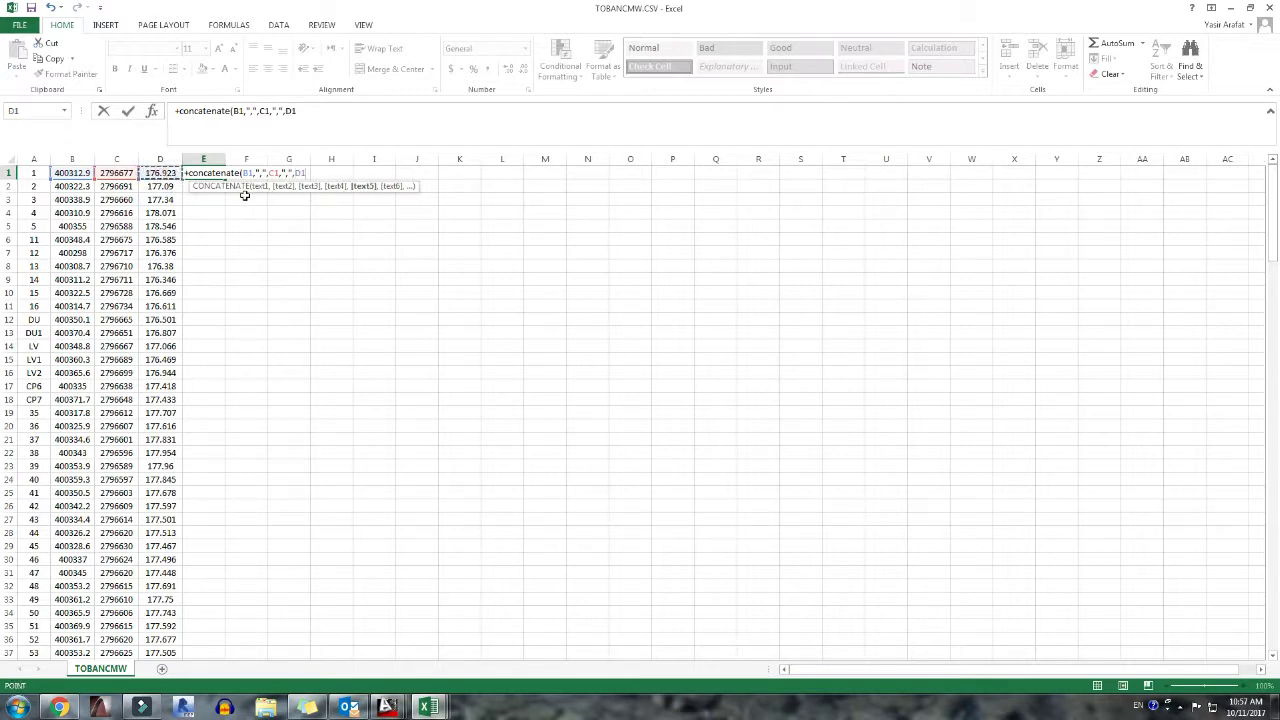
key(Return)
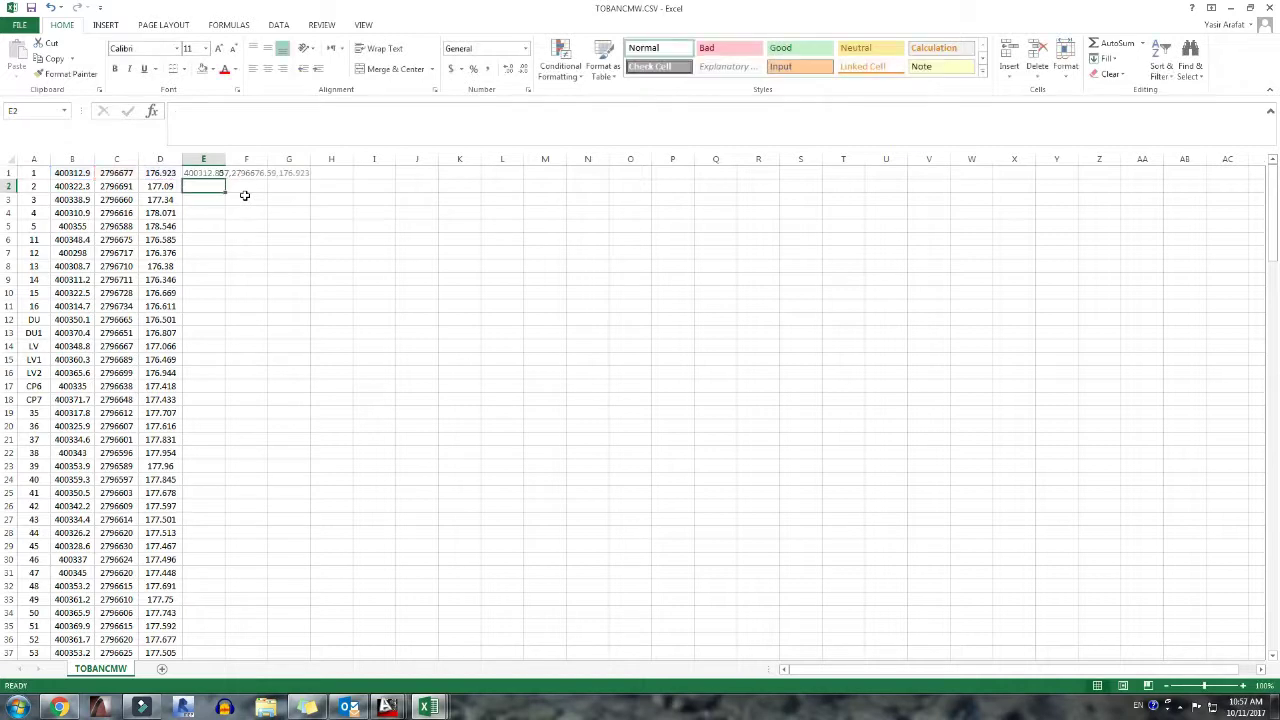
Widen column E to fit the joined text and fill the E1 formula down through row 185.
drag(226, 158, 341, 158)
click(268, 173)
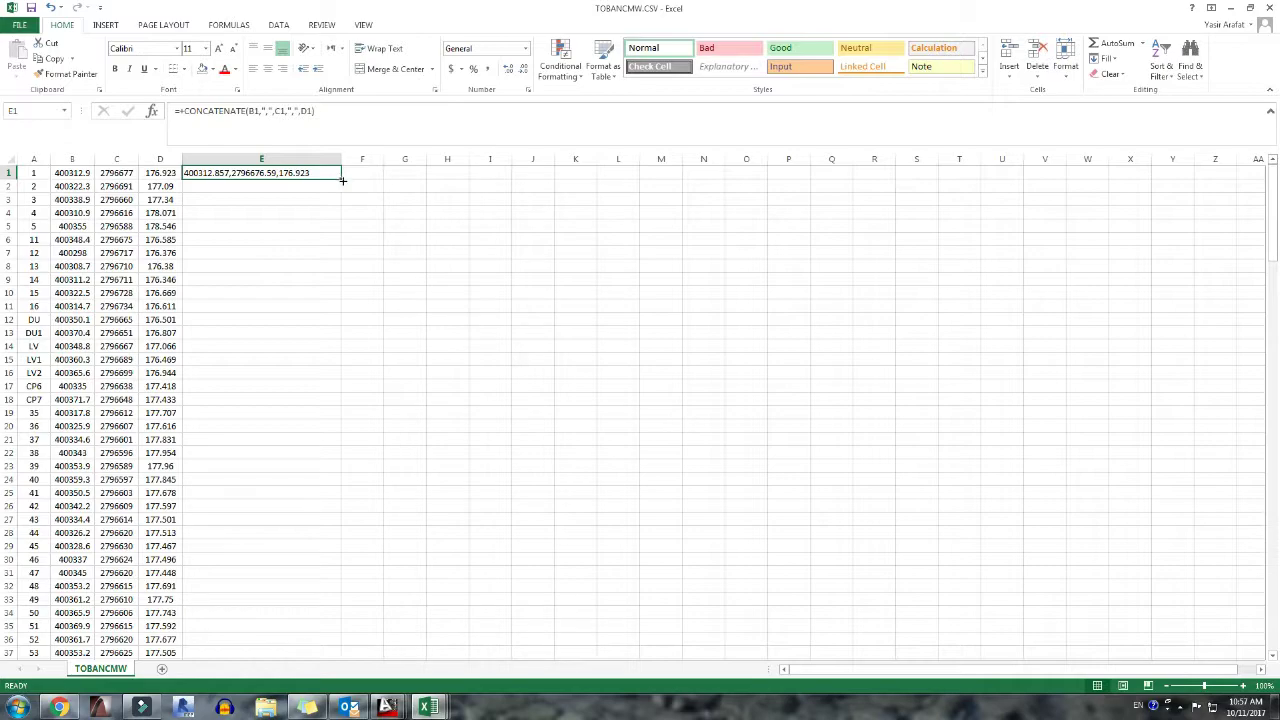
drag(342, 180, 334, 614)
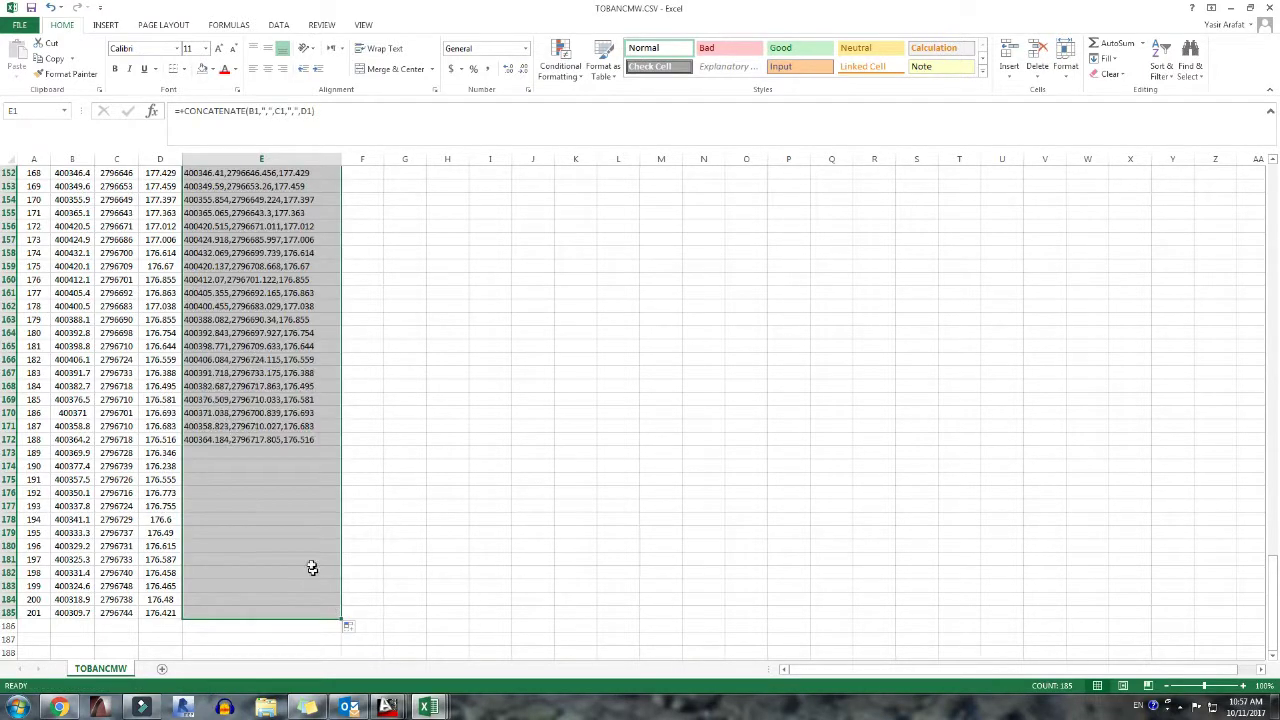
Copy the joined coordinates in E1:E185 and switch to the T2 Roof Lighting Power.dwg drawing in AutoCAD.
key(ctrl+c)
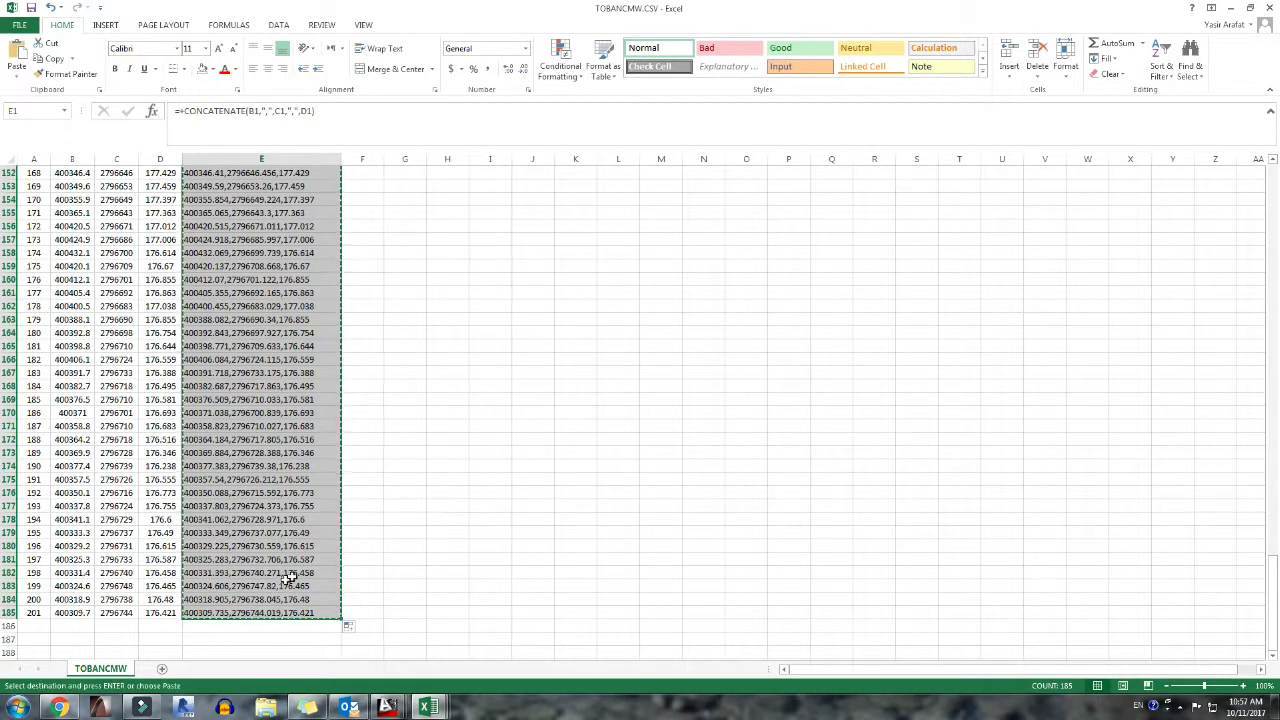
click(388, 706)
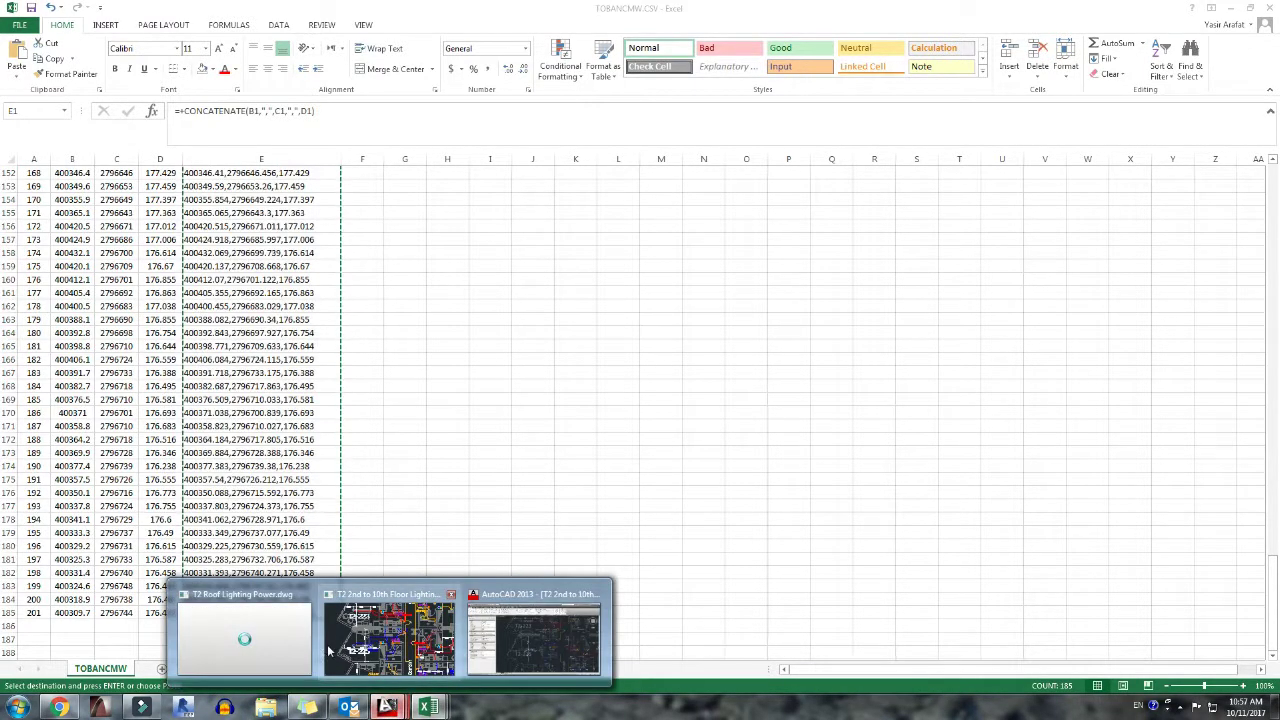
click(272, 630)
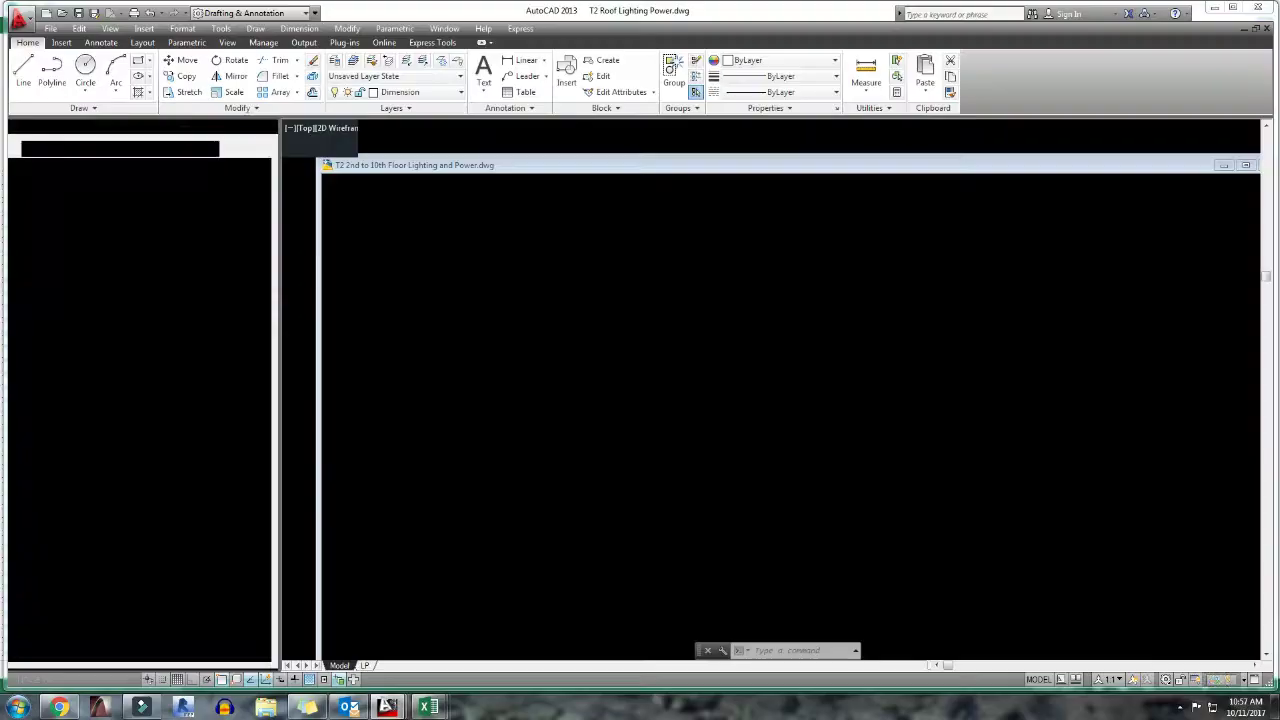
Create a new drawing from the acad.dwt template and turn its grid off.
key(ctrl+n)
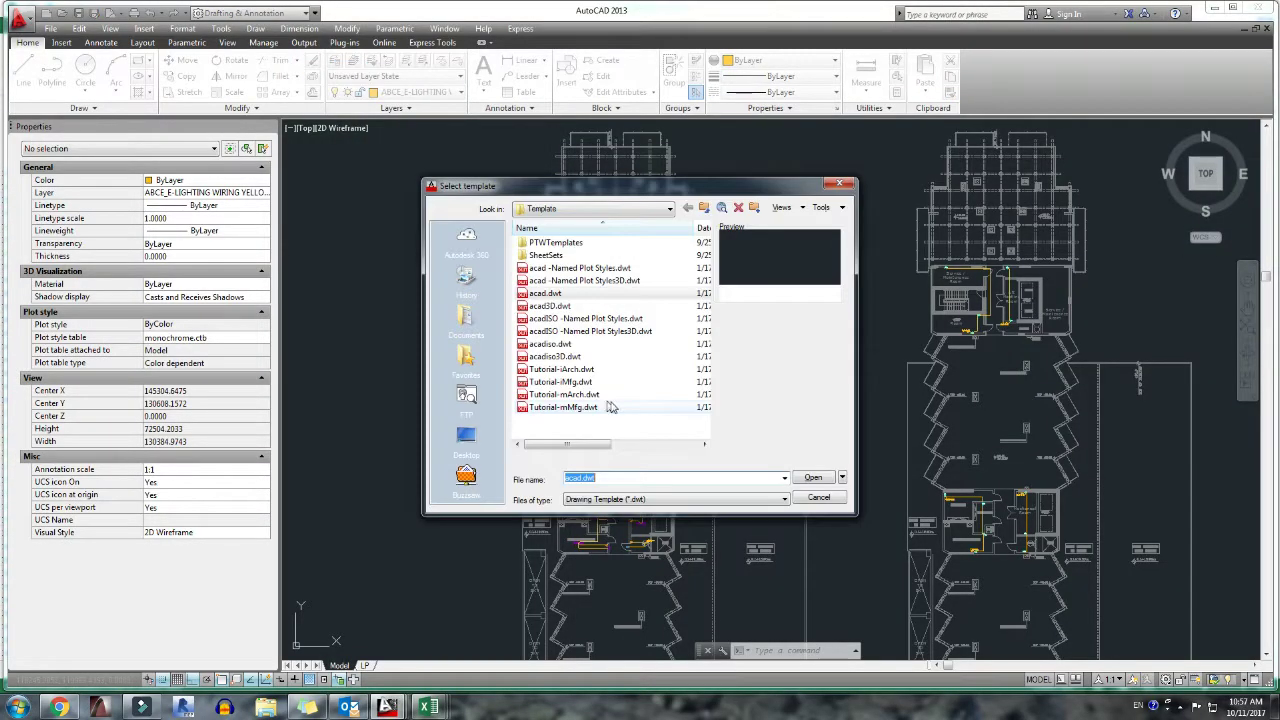
double_click(545, 293)
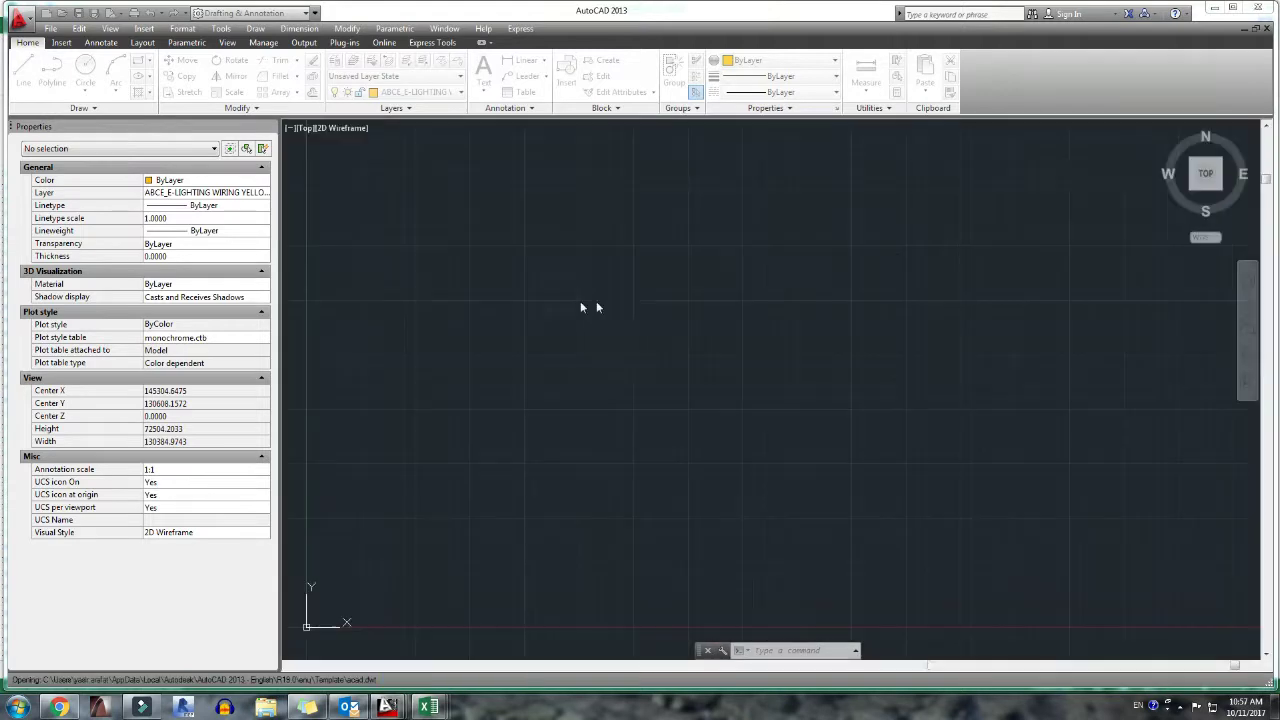
key(F7)
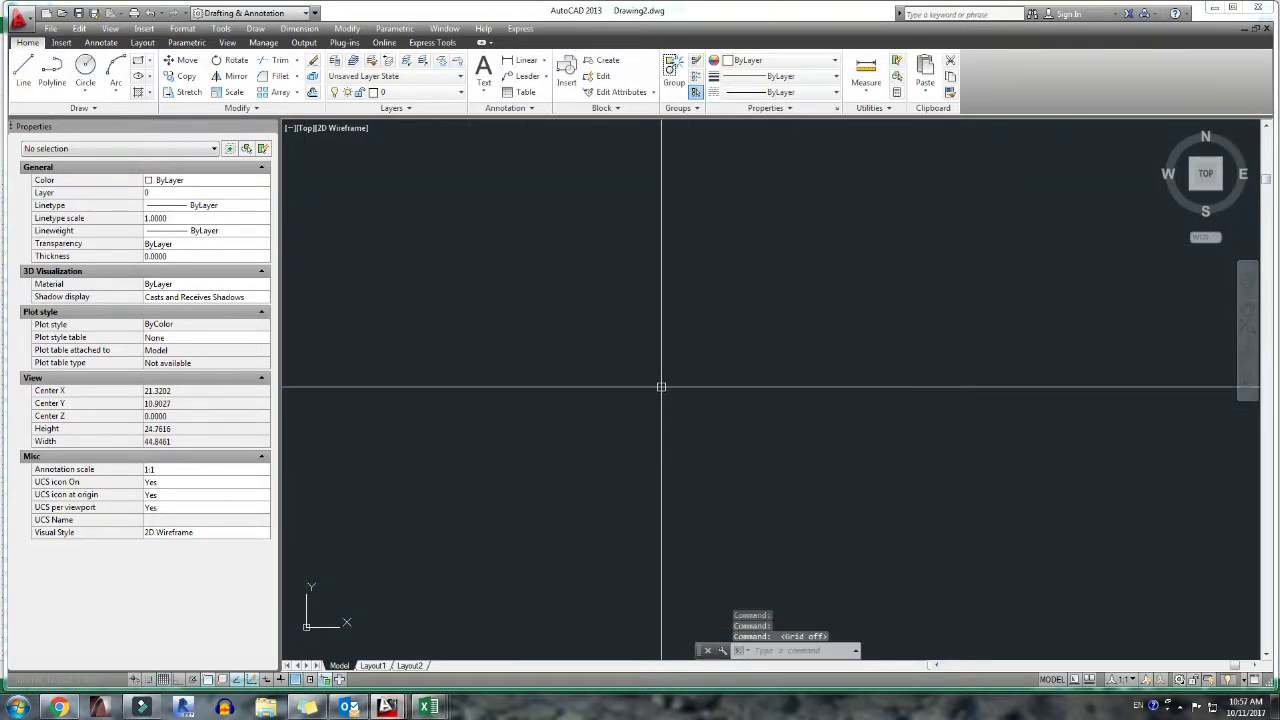
Set the point style to the plus-shaped cross, keeping the size relative to the screen.
click(174, 23)
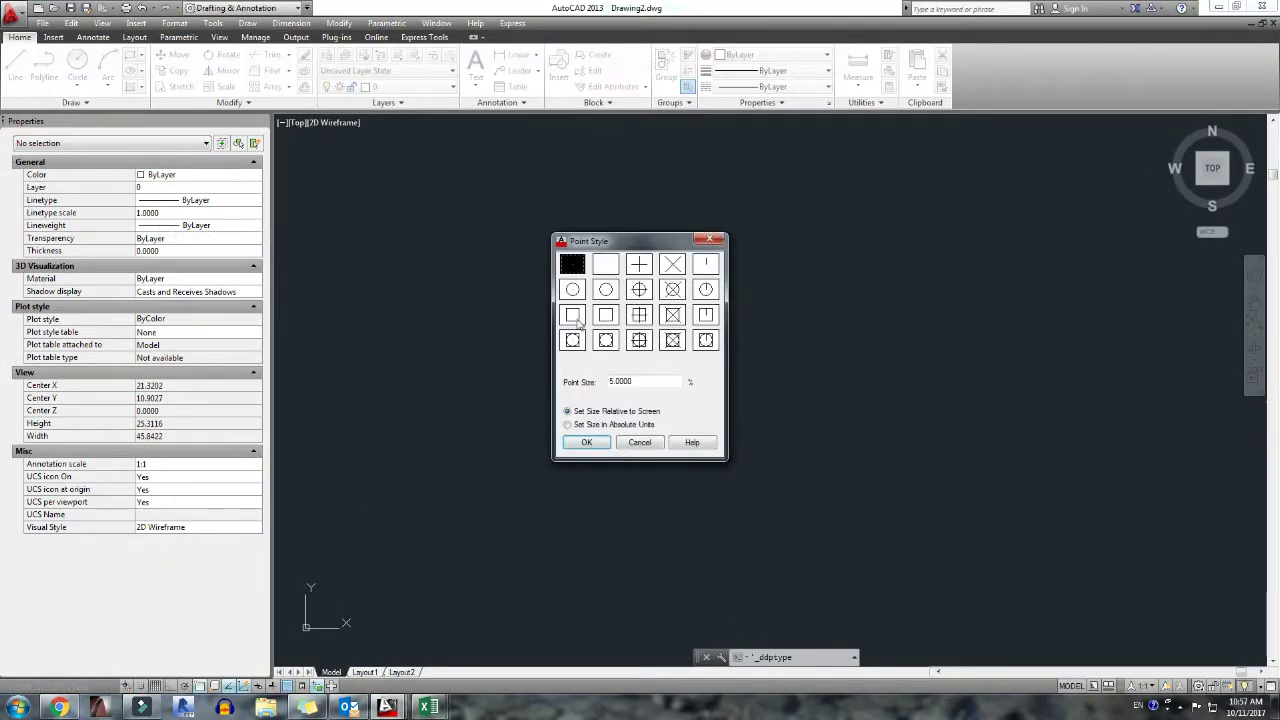
click(588, 443)
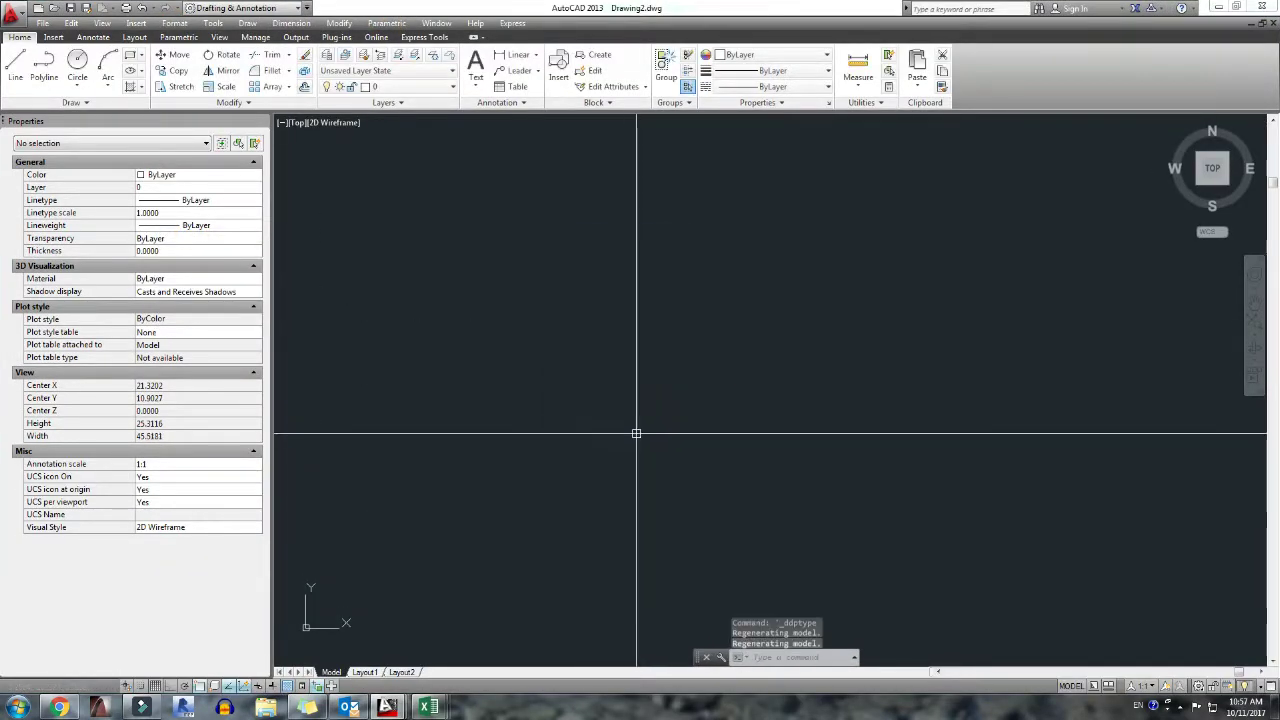
Place a single test point near the middle of the view to try the point style, and erase it.
text(po)
key(Return)
click(645, 364)
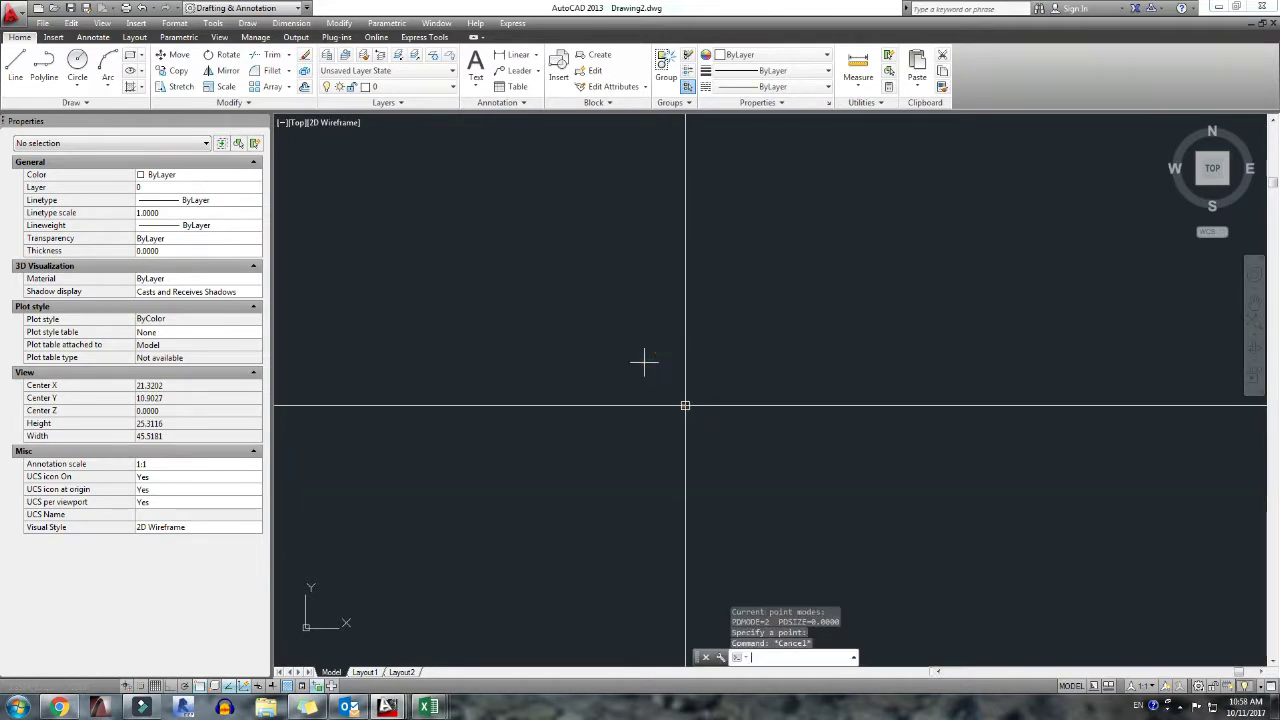
drag(686, 403, 594, 314)
key(Delete)
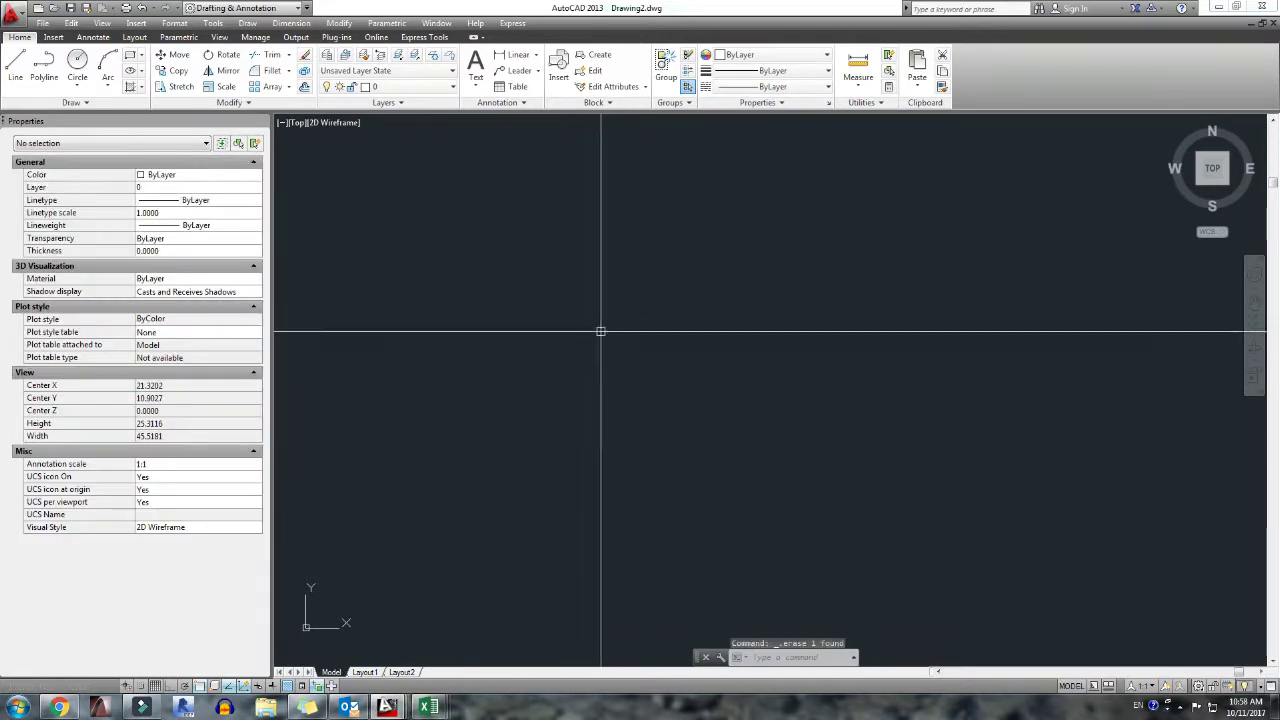
Create the survey points with the Multiple Point command by pasting the coordinates copied from Excel, and end the command.
click(247, 23)
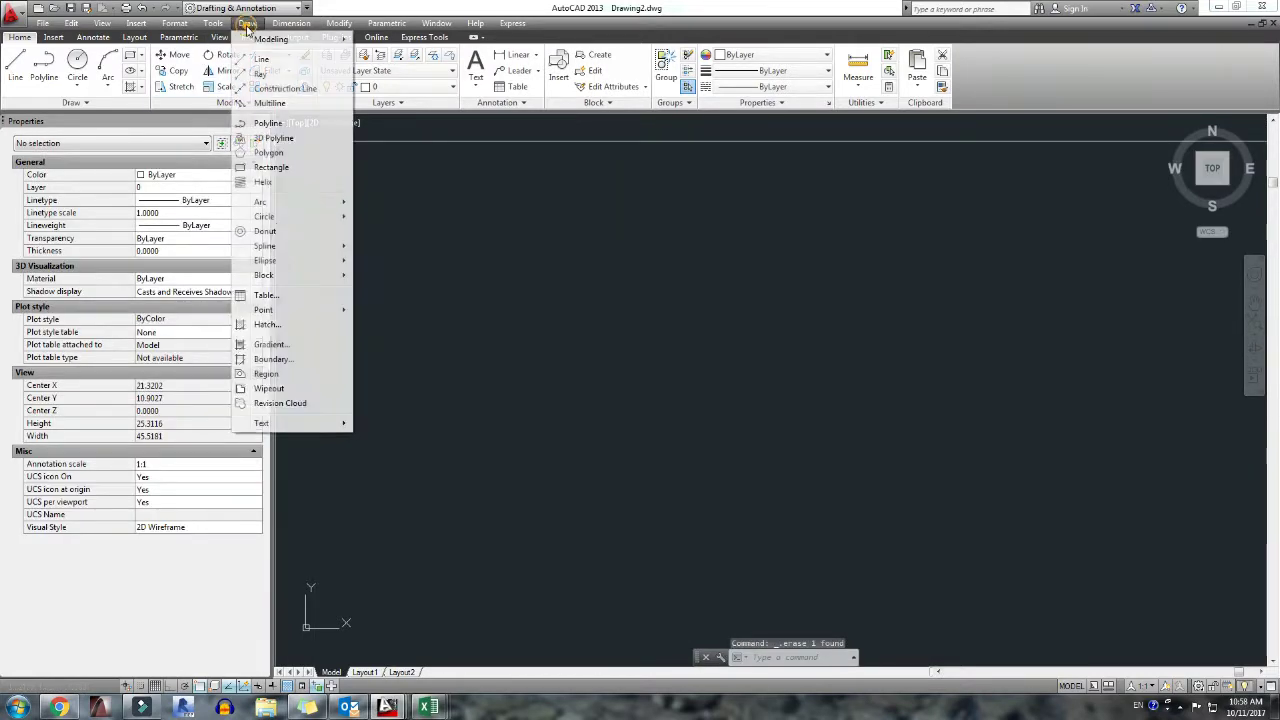
click(288, 312)
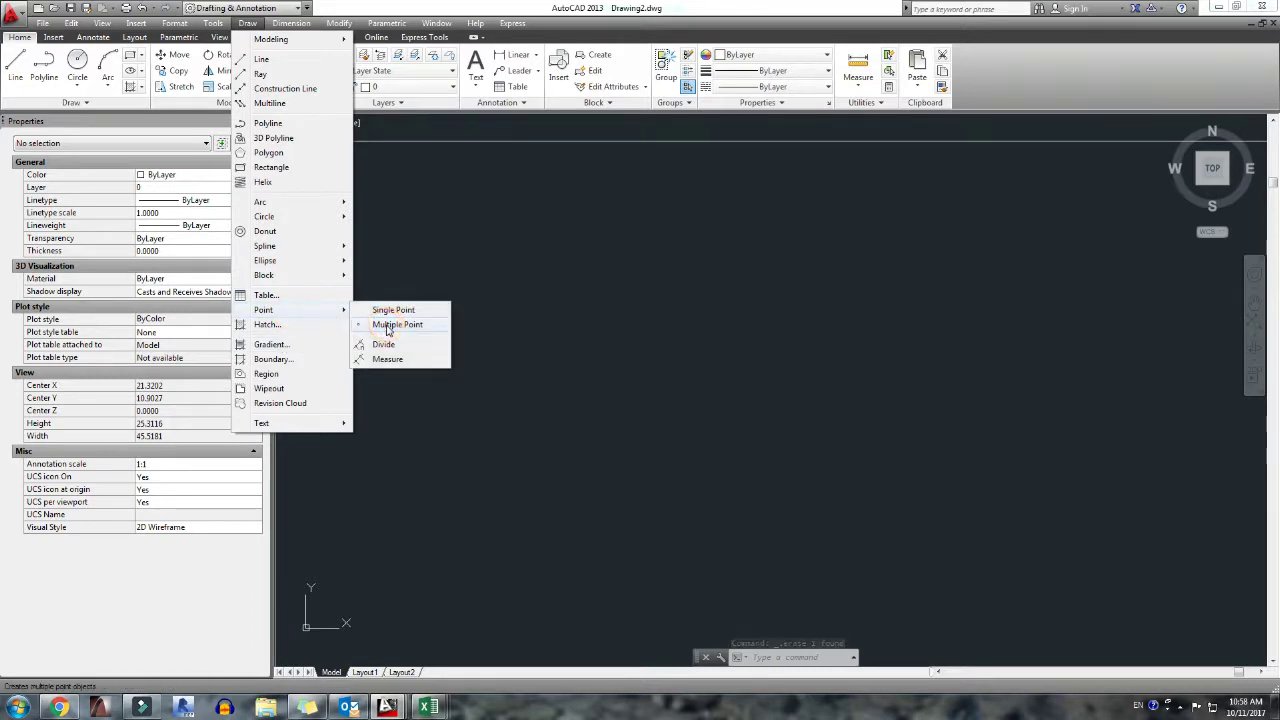
click(390, 325)
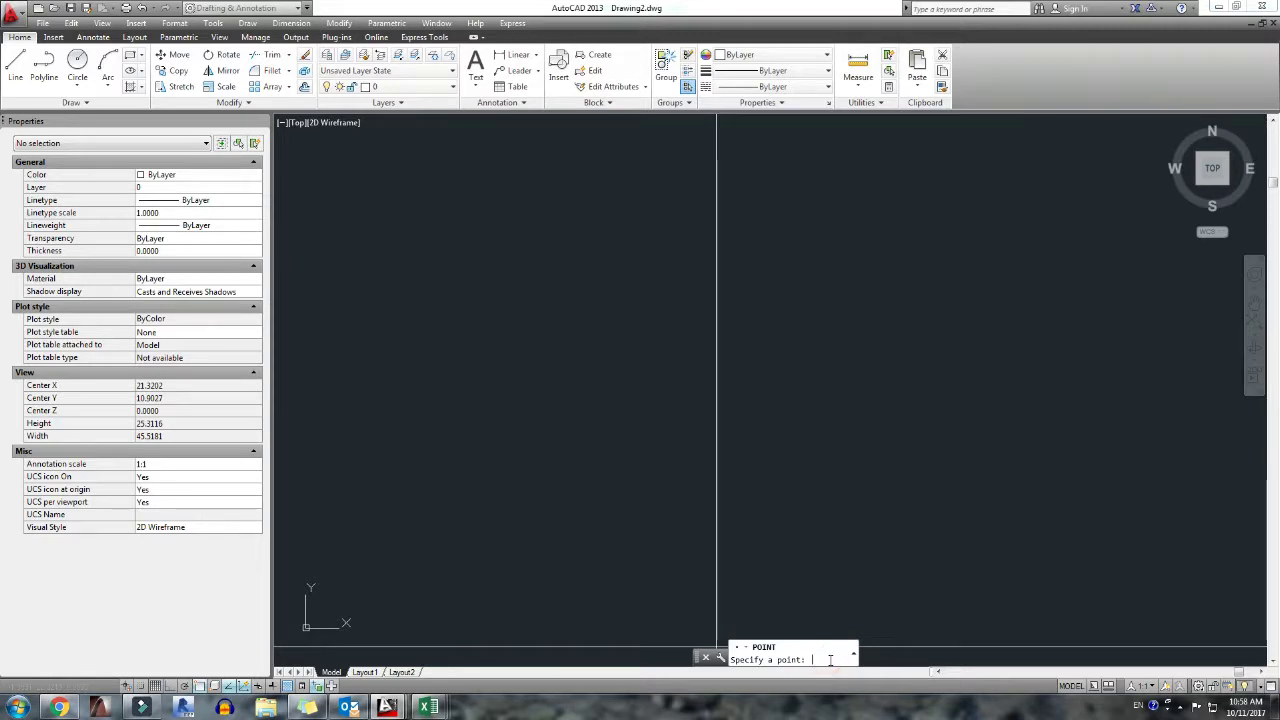
key(Escape)
Select the single point visible near the origin and extend the selection to all similar points in the drawing.
click(767, 461)
click(703, 411)
right_click(725, 427)
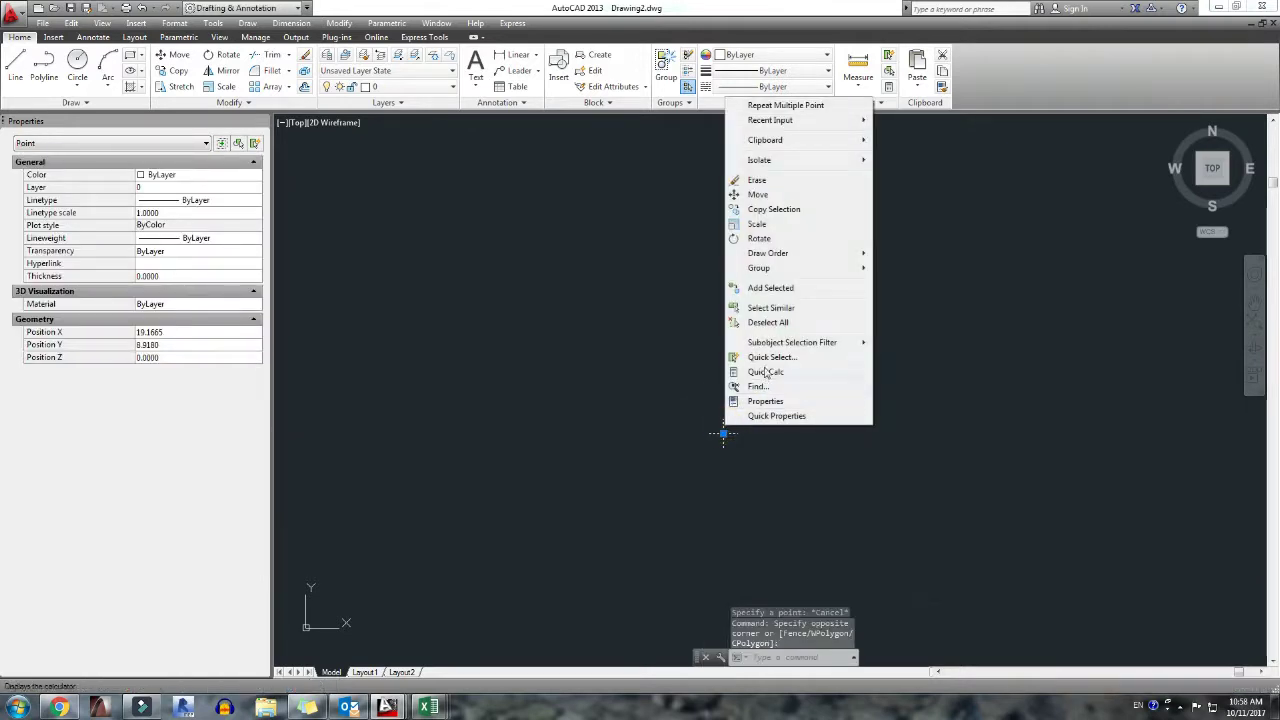
click(769, 309)
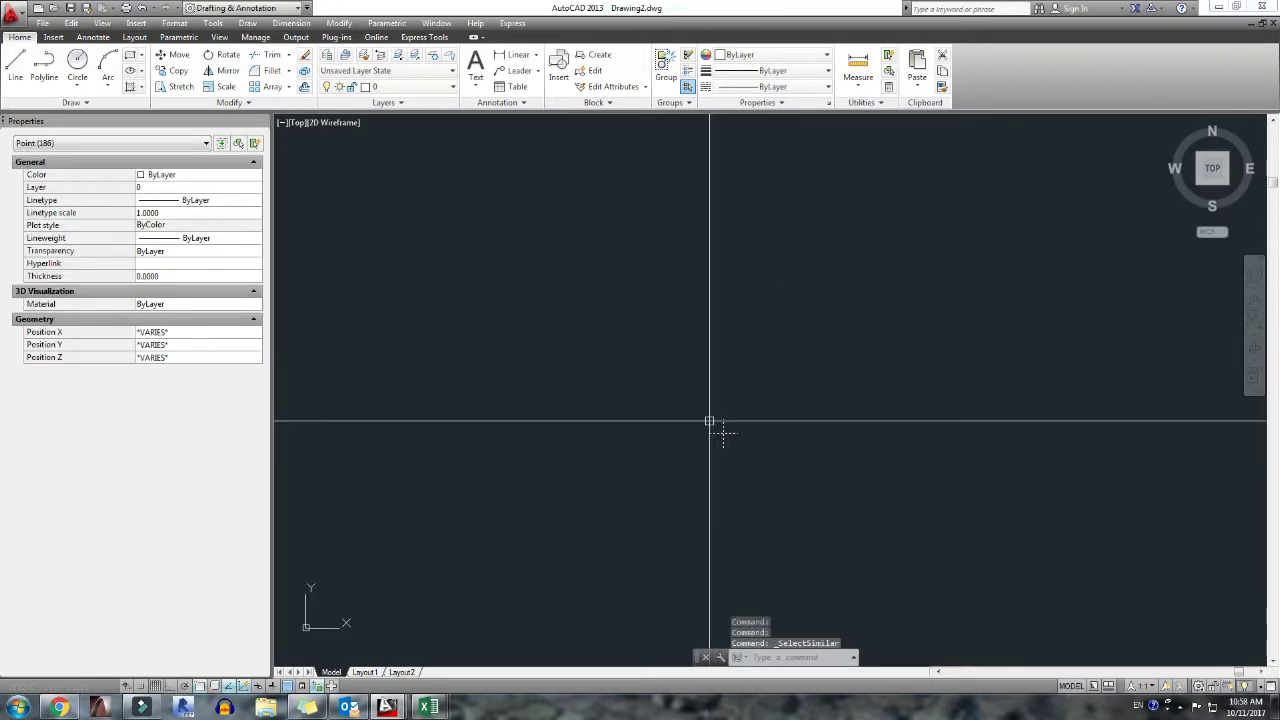
Zoom to the drawing extents, close in on the imported point cluster and regenerate the display.
text(z)
key(Return)
text(e)
key(Return)
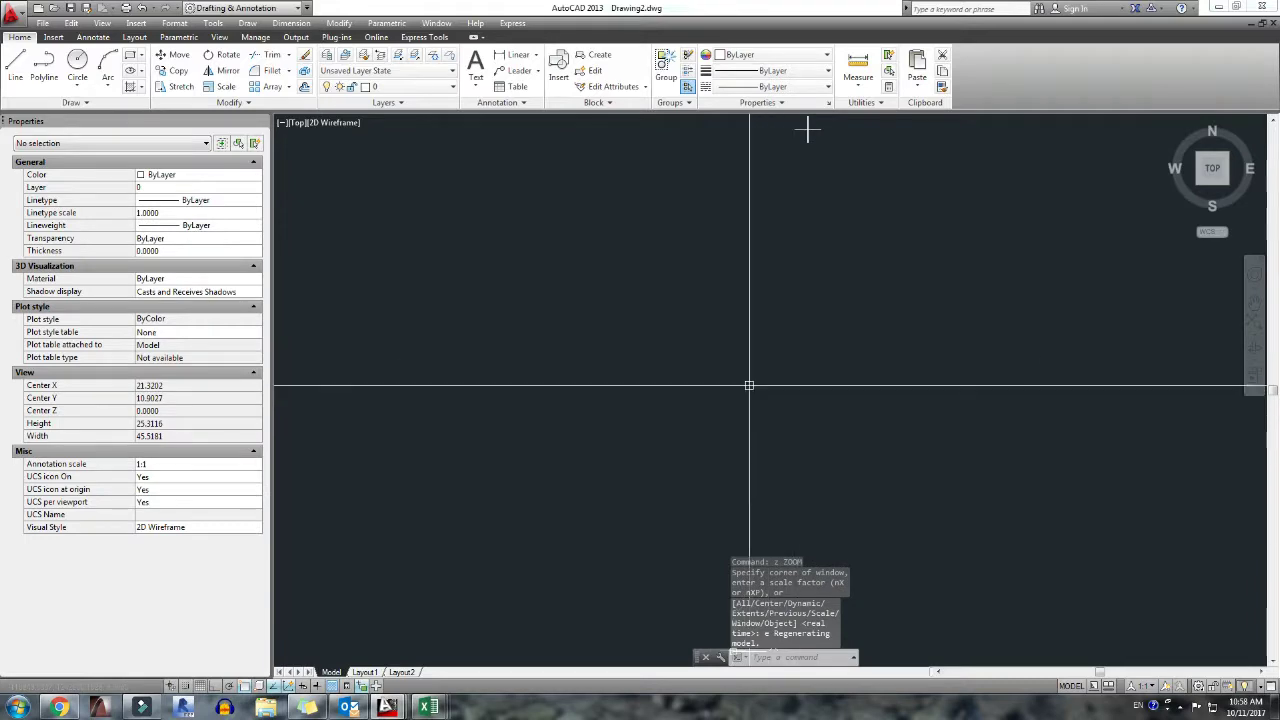
scroll(786, 222, up, 10)
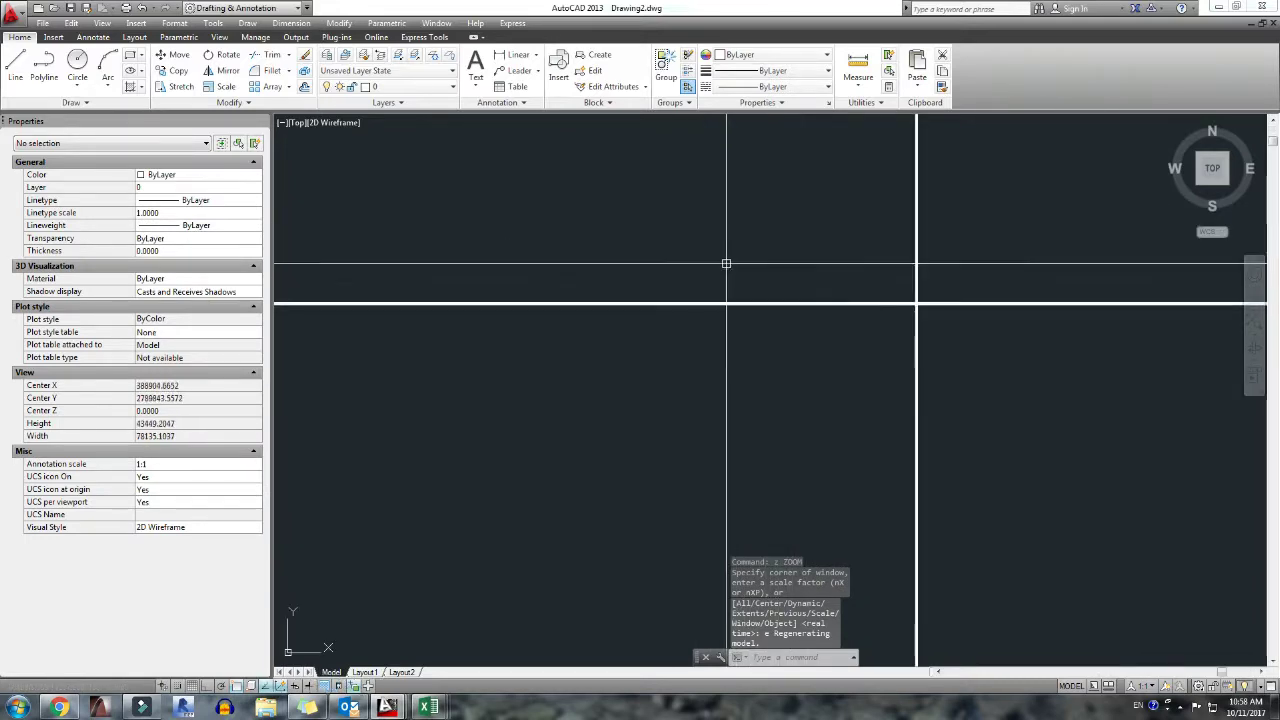
scroll(920, 310, up, 15)
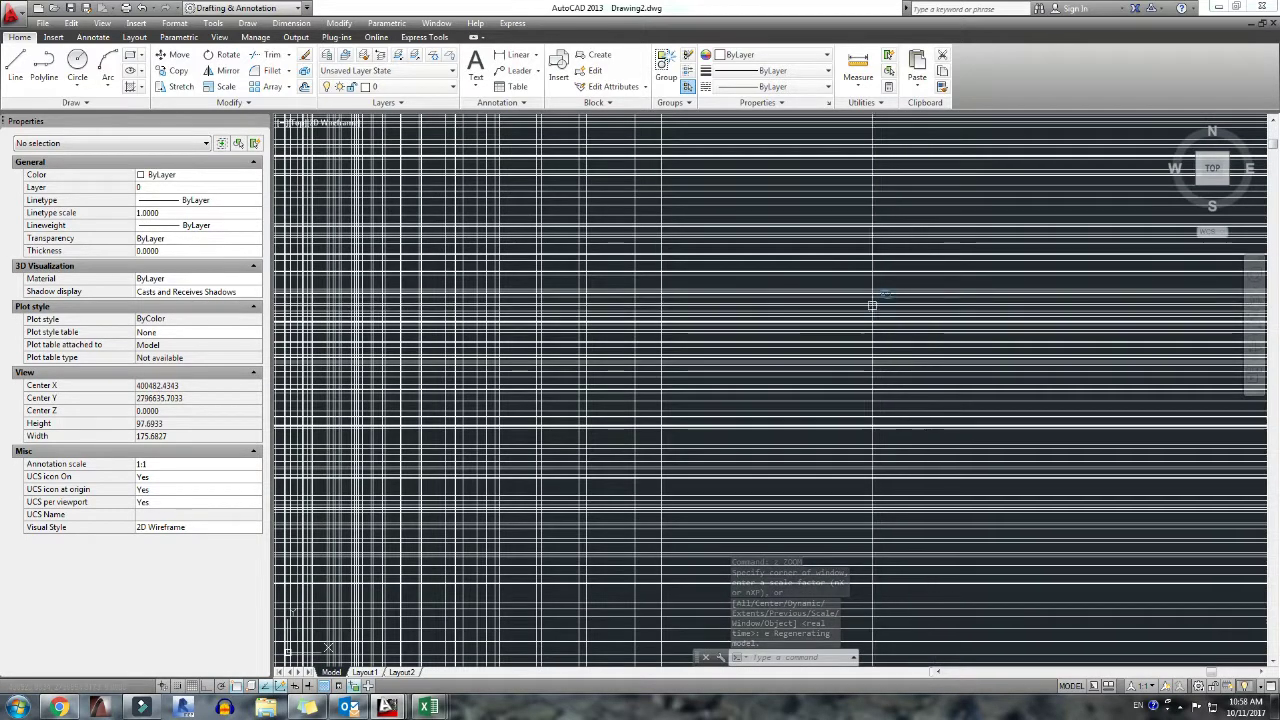
scroll(632, 387, up, 4)
key(Return)
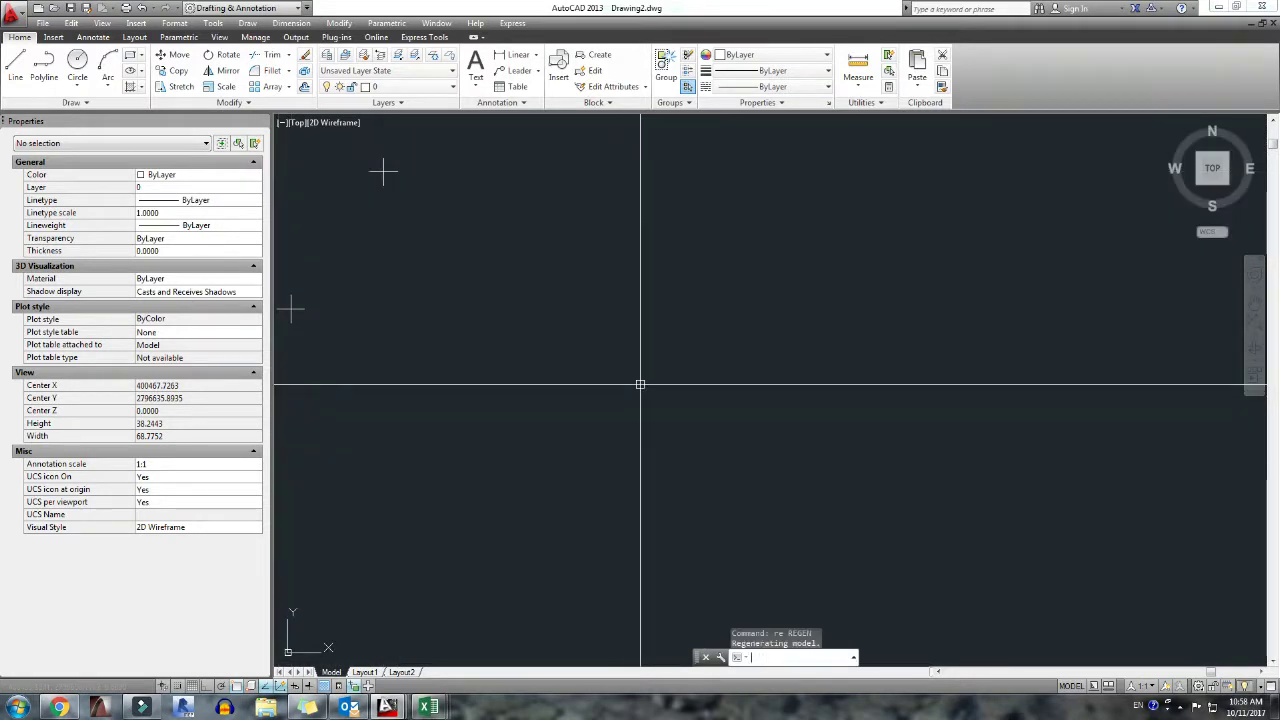
scroll(637, 380, down, 12)
scroll(688, 386, up, 6)
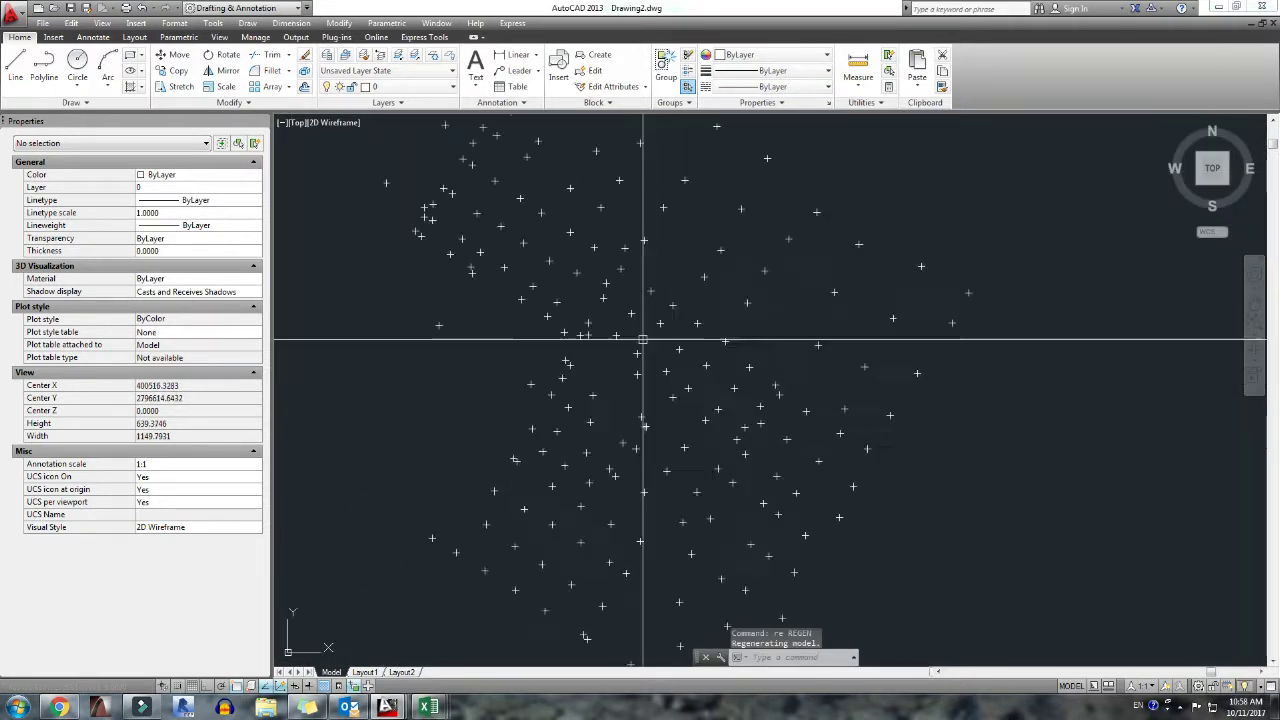
Regenerate the display again and examine the spread of the imported points at several zoom levels.
text(z)
key(Return)
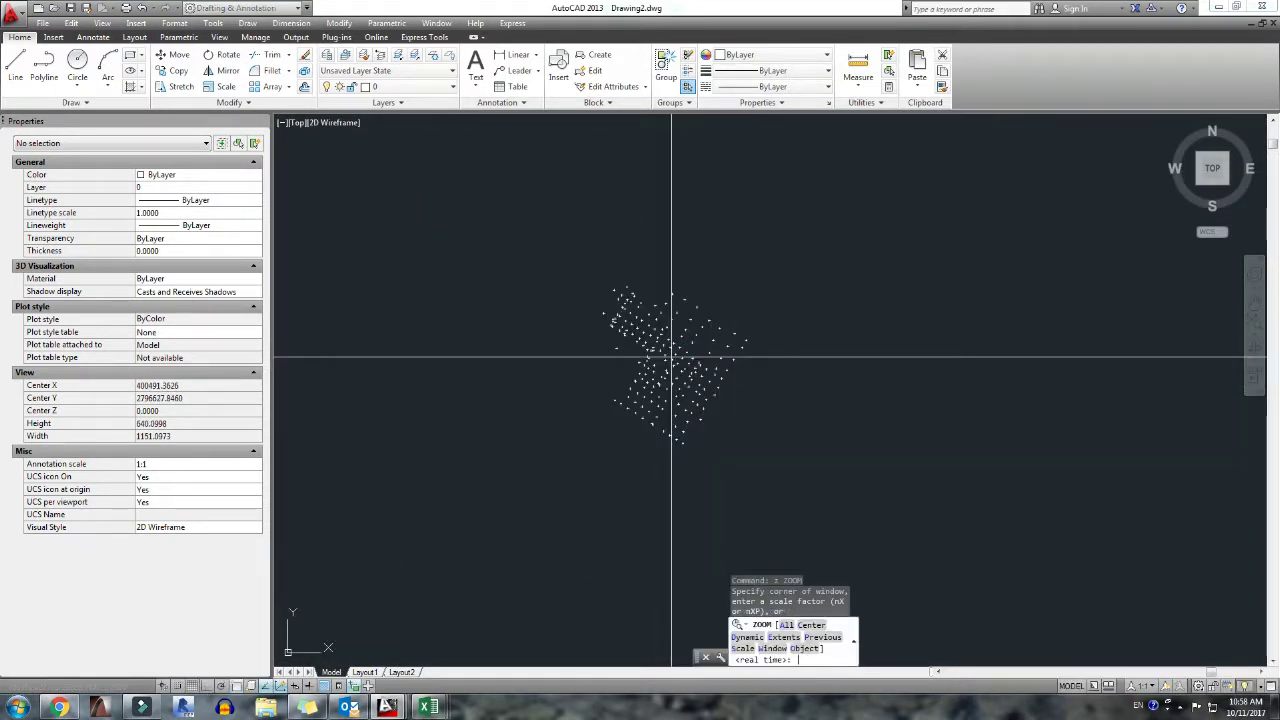
scroll(666, 350, up, 8)
key(Escape)
text(re)
key(Return)
scroll(662, 345, down, 4)
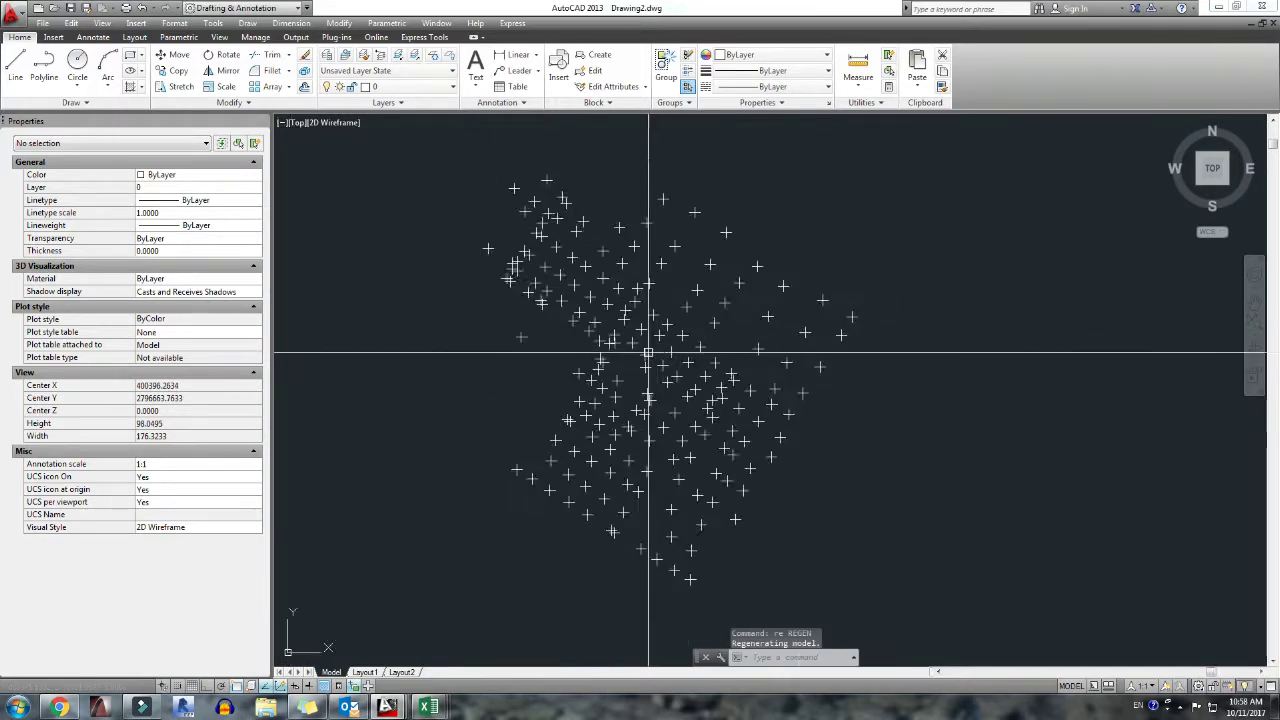
scroll(642, 365, up, 12)
text(r)
scroll(642, 371, down, 15)
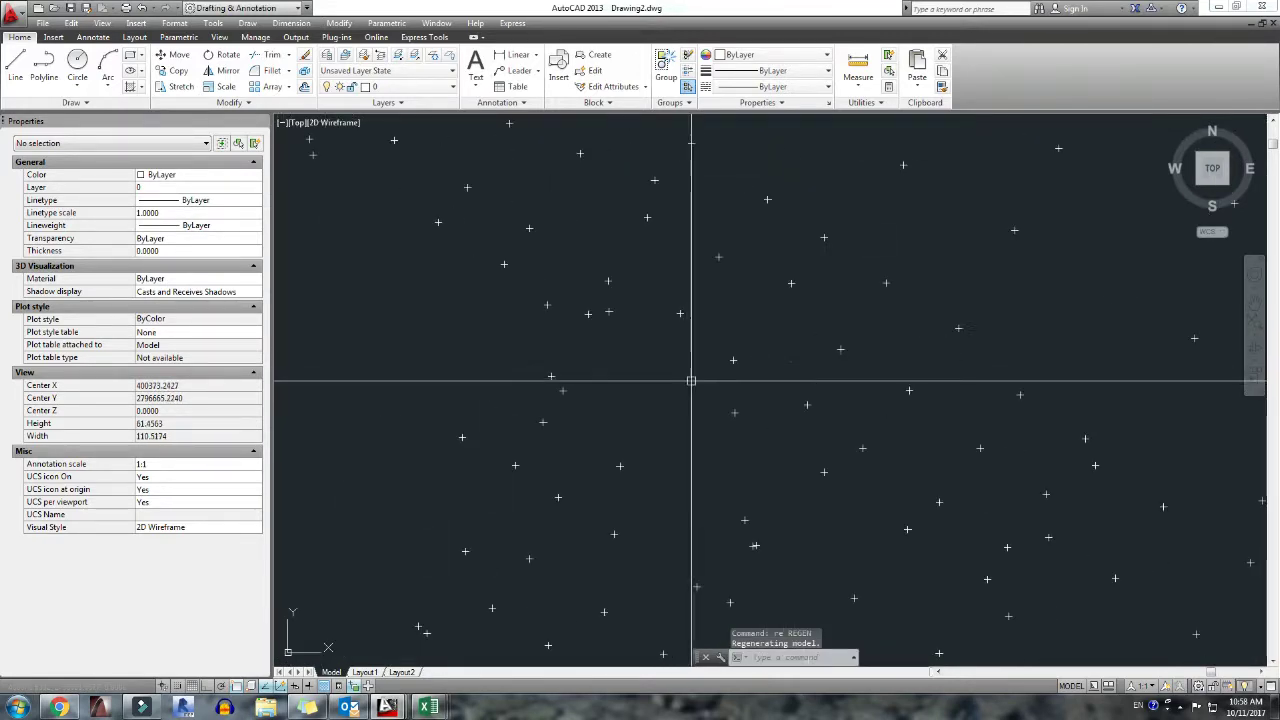
key(Escape)
mouse_move(674, 374)
mouse_down()
mouse_move(691, 343)
mouse_move(671, 334)
mouse_move(668, 346)
mouse_up()
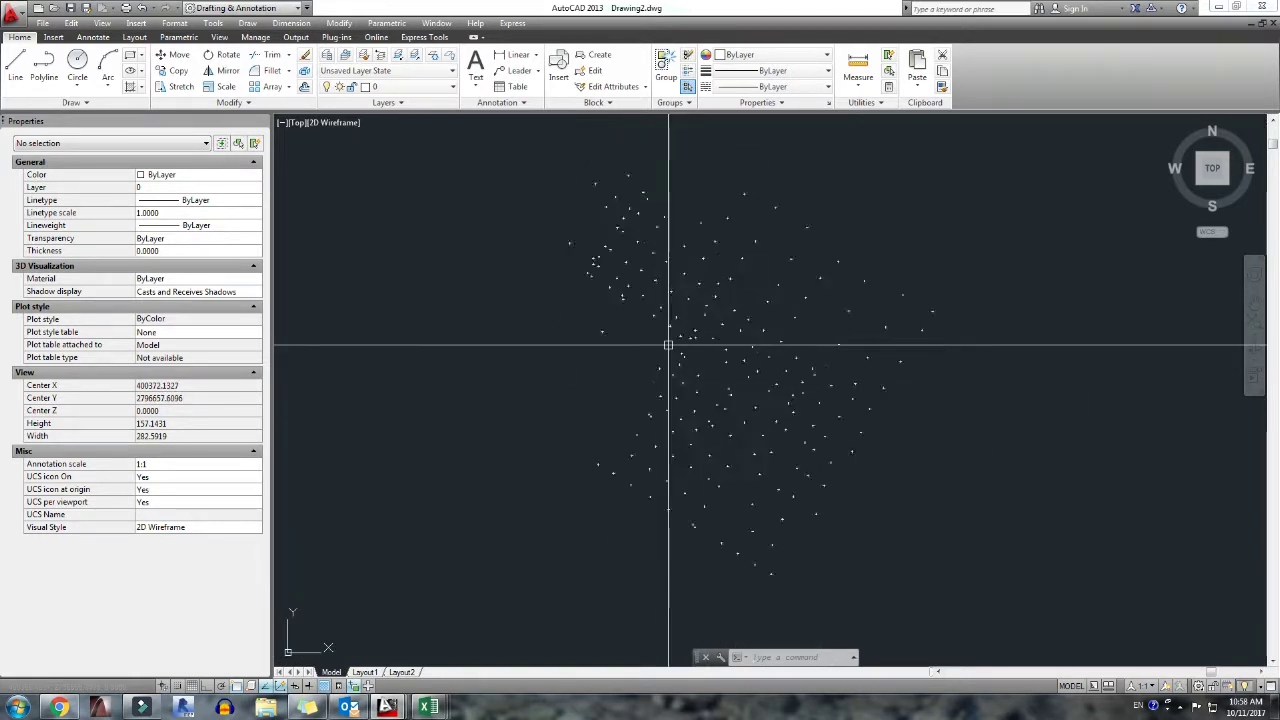
scroll(720, 368, down, 4)
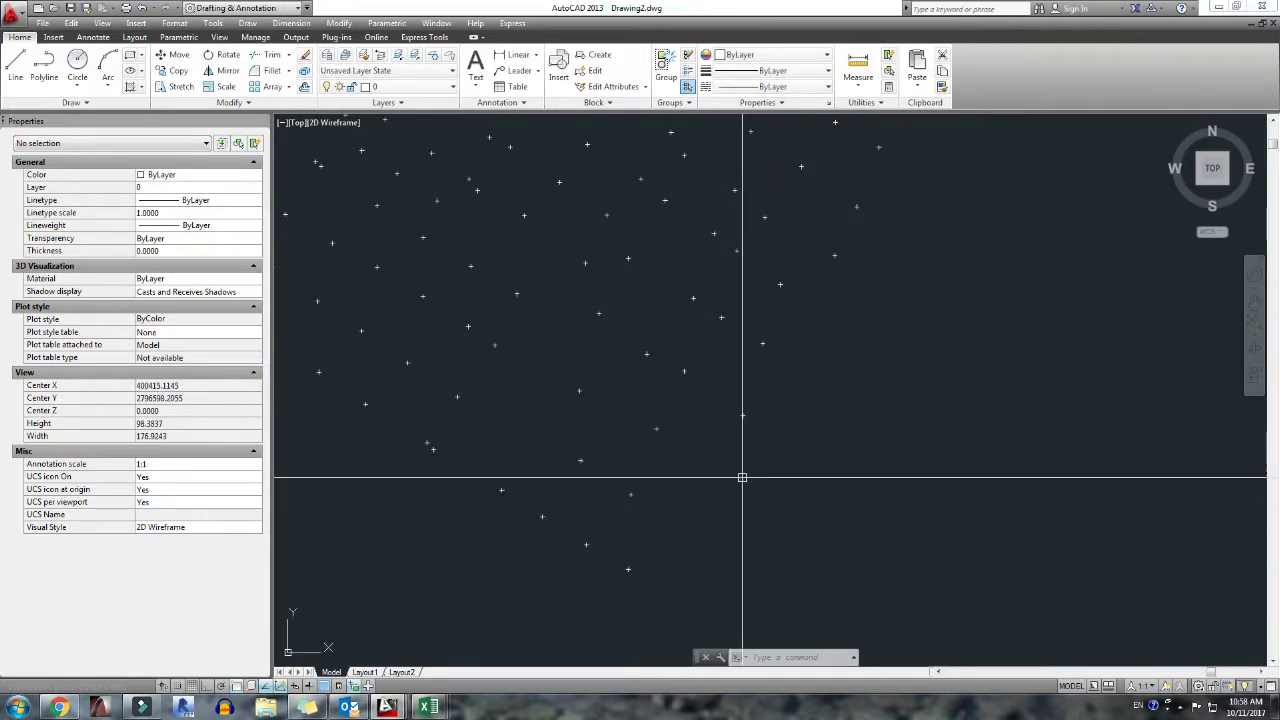
Select one point at the lower right edge of the cluster, check its X, Y and Z position values, and clear the selection.
click(789, 403)
click(712, 352)
scroll(757, 386, up, 3)
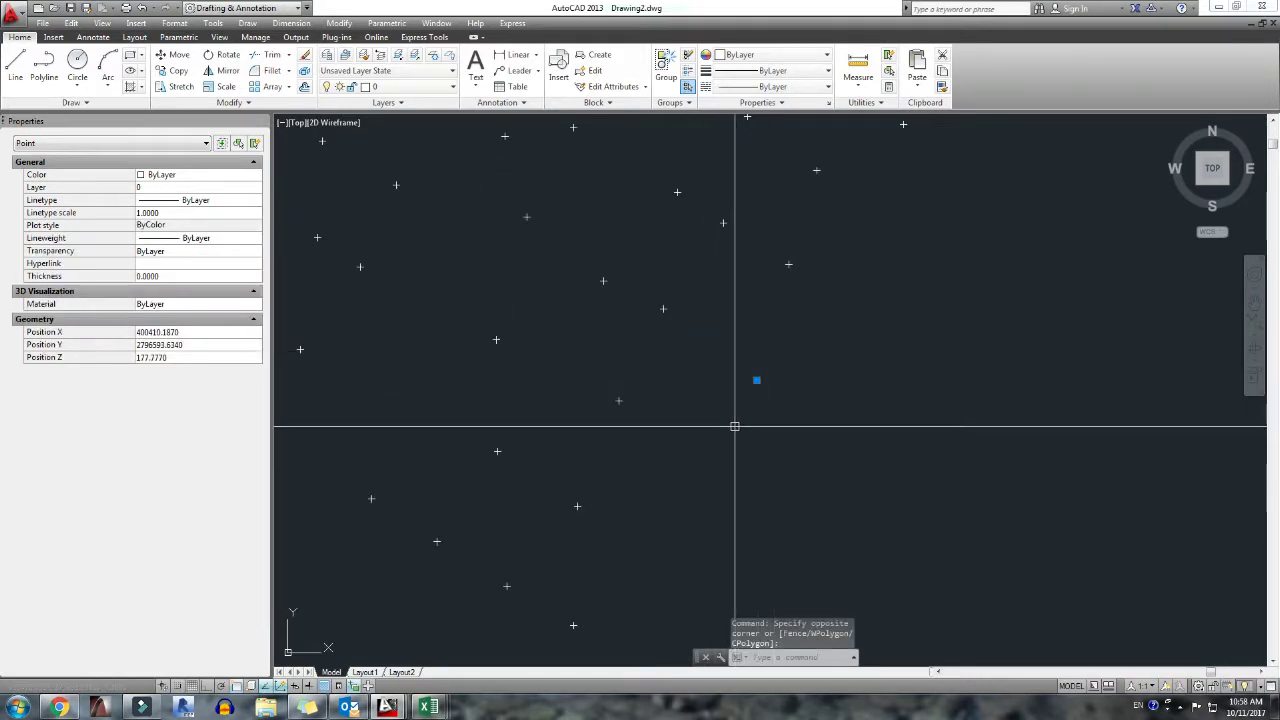
click(714, 363)
key(Escape)
click(794, 414)
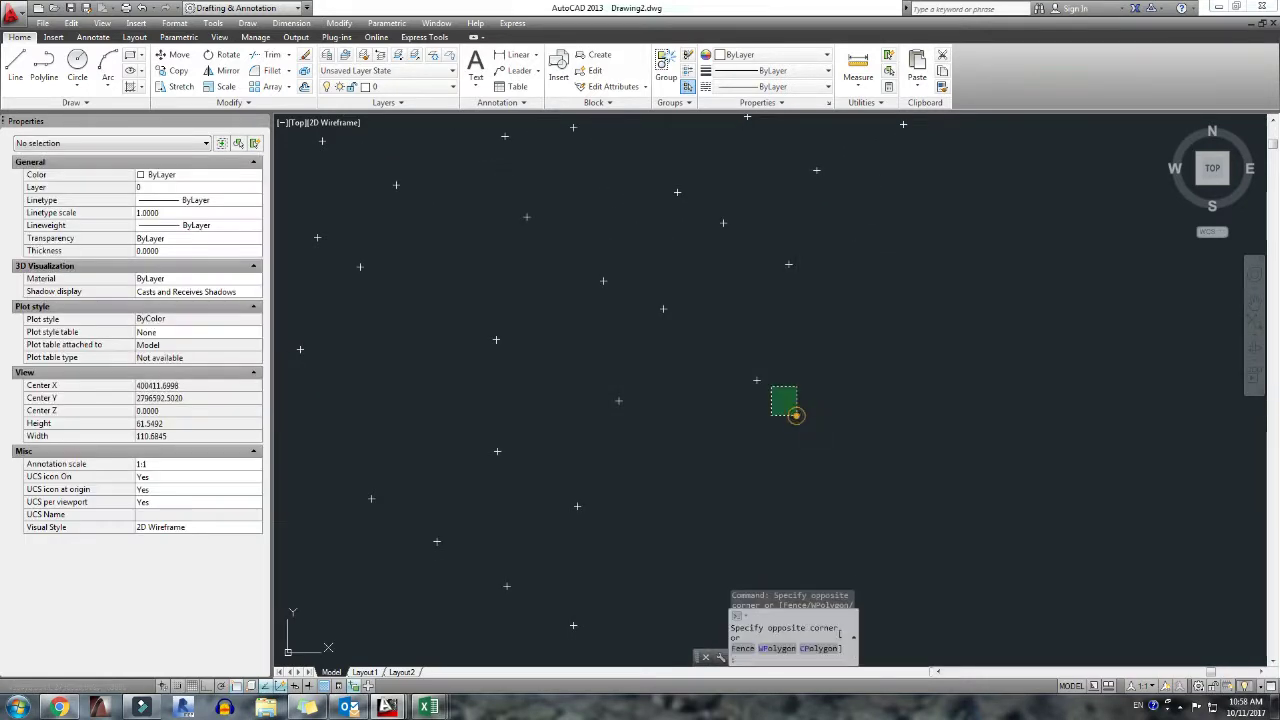
click(736, 348)
click(182, 332)
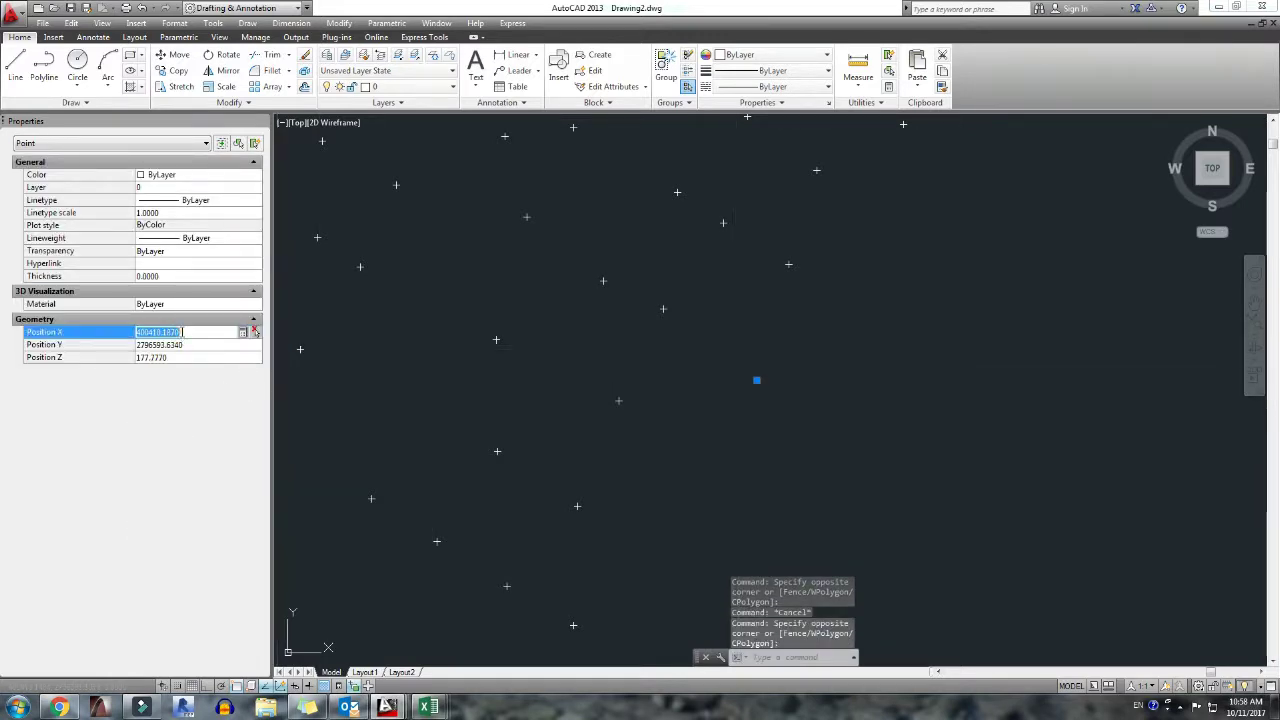
click(190, 345)
click(195, 332)
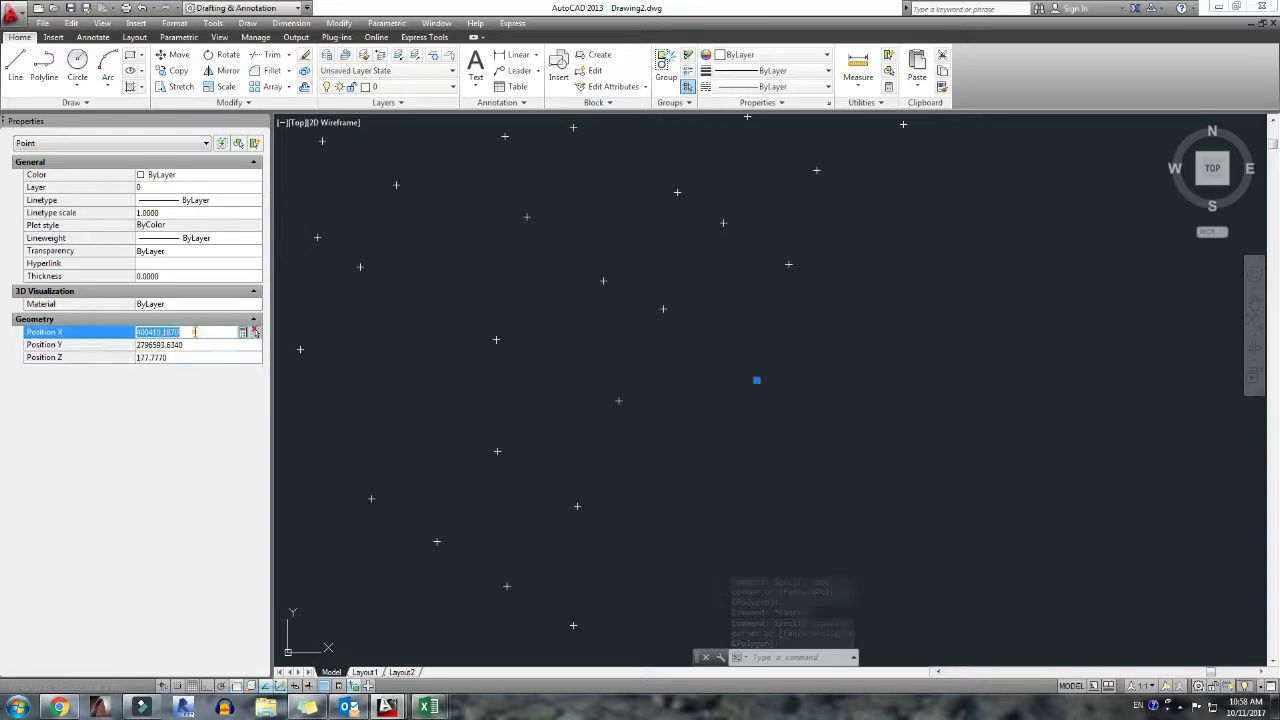
key(Escape)
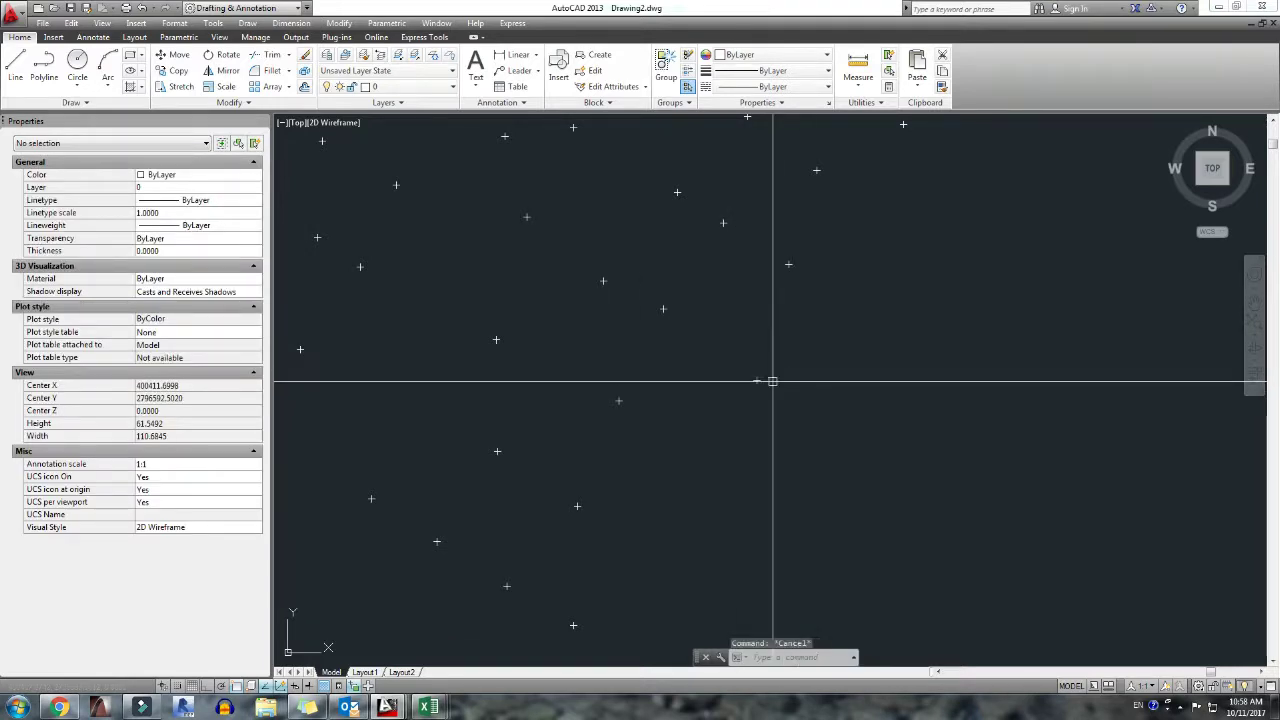
scroll(698, 417, down, 4)
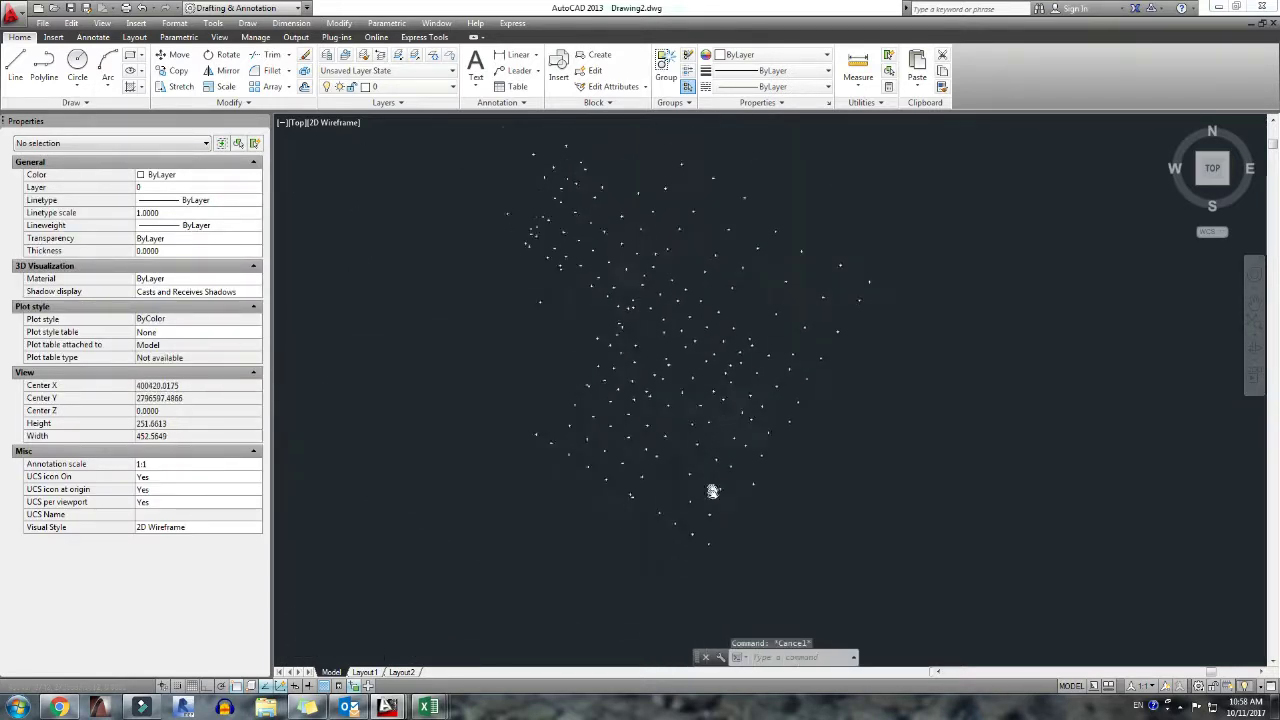
drag(712, 491, 709, 510)
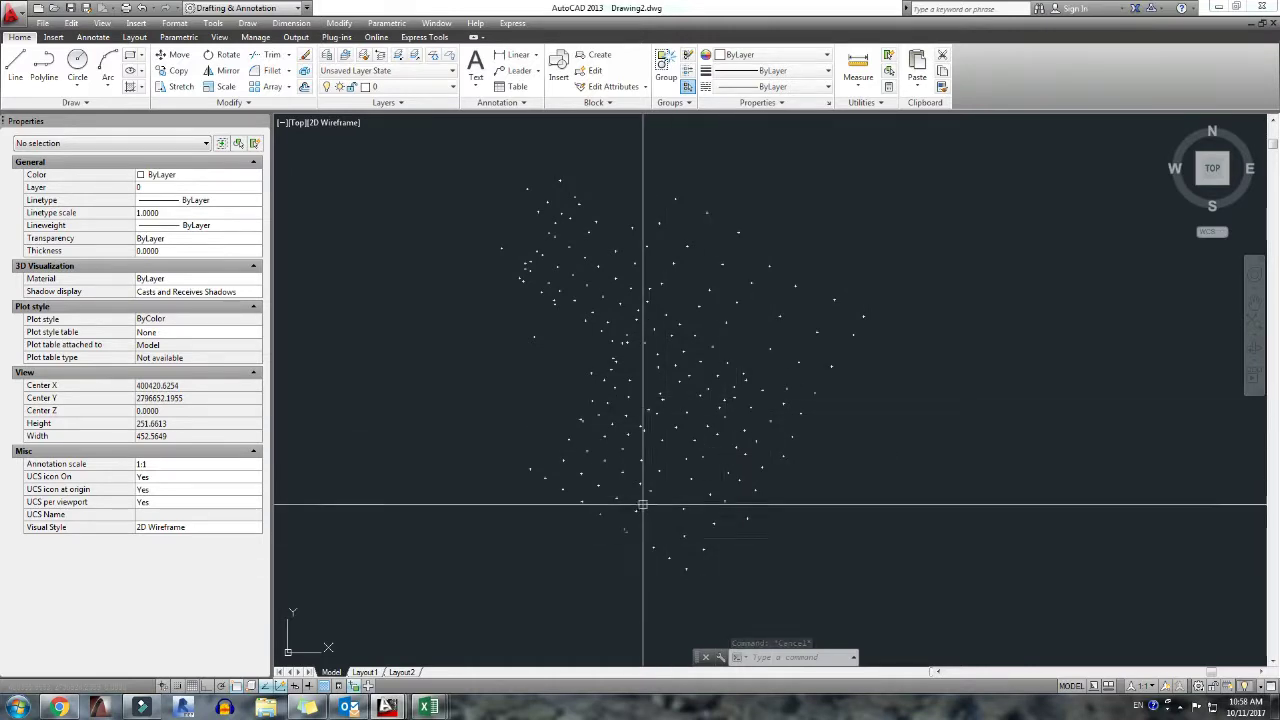